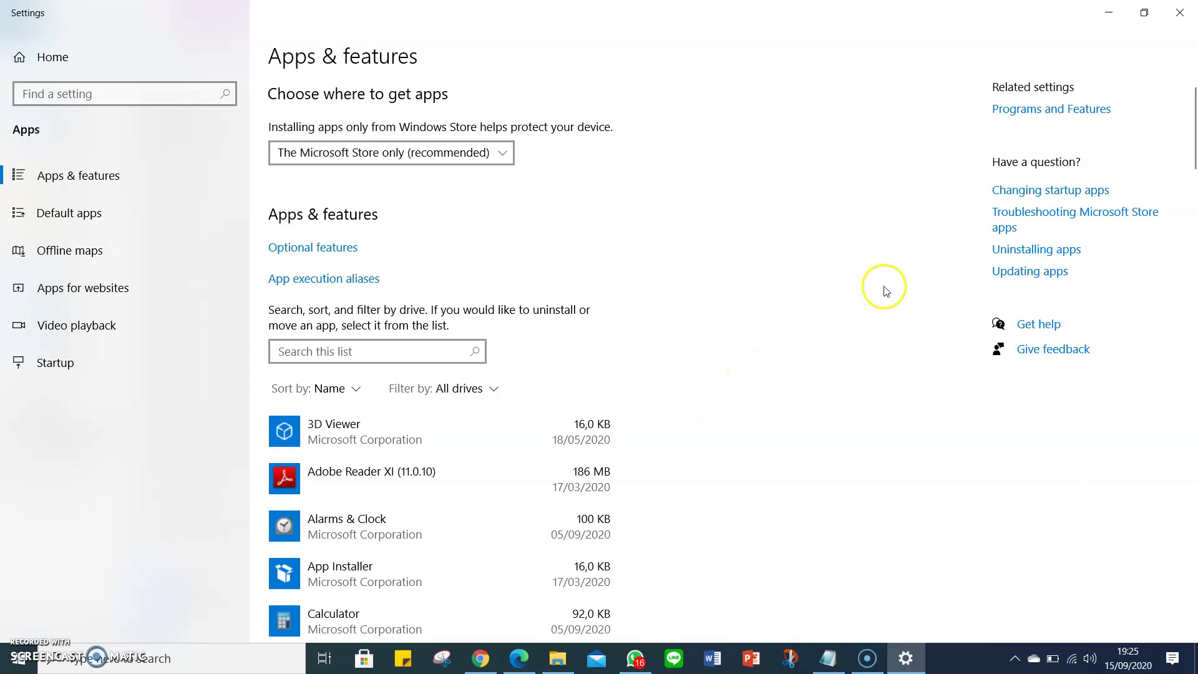
Close the Settings window and try to run the Aplikasi1_pkg application from the Downloads folder.
{"action": "left_click", "coordinate": [1180, 13]}
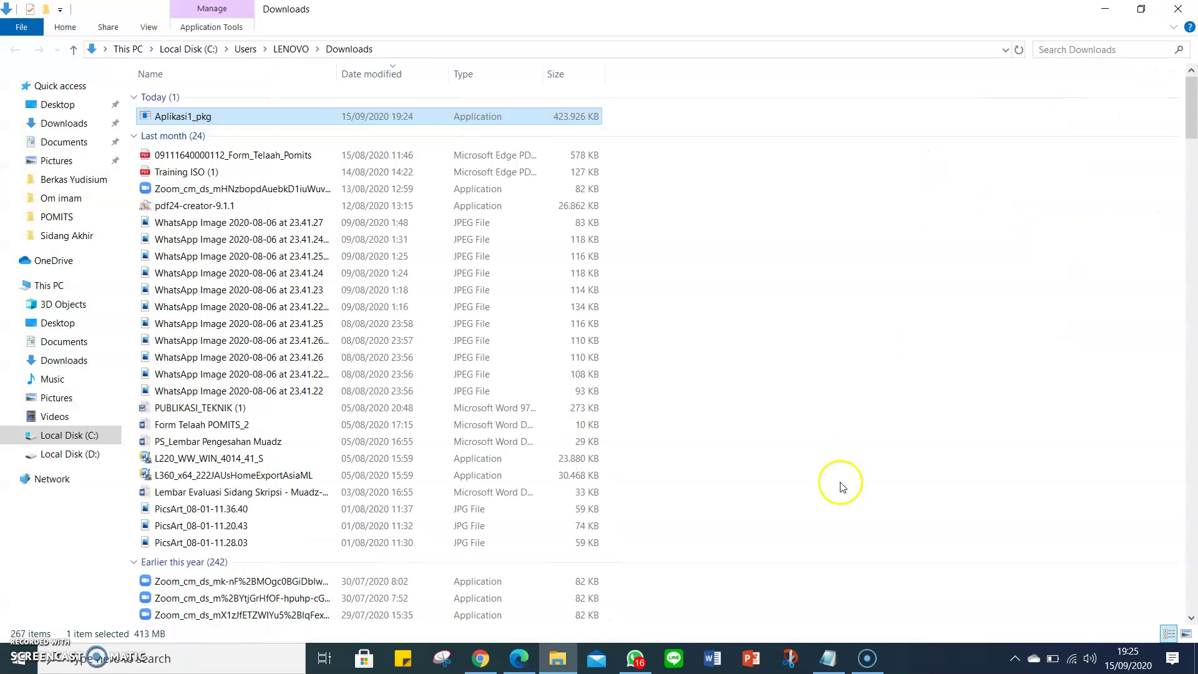
{"action": "double_click", "coordinate": [234, 117]}
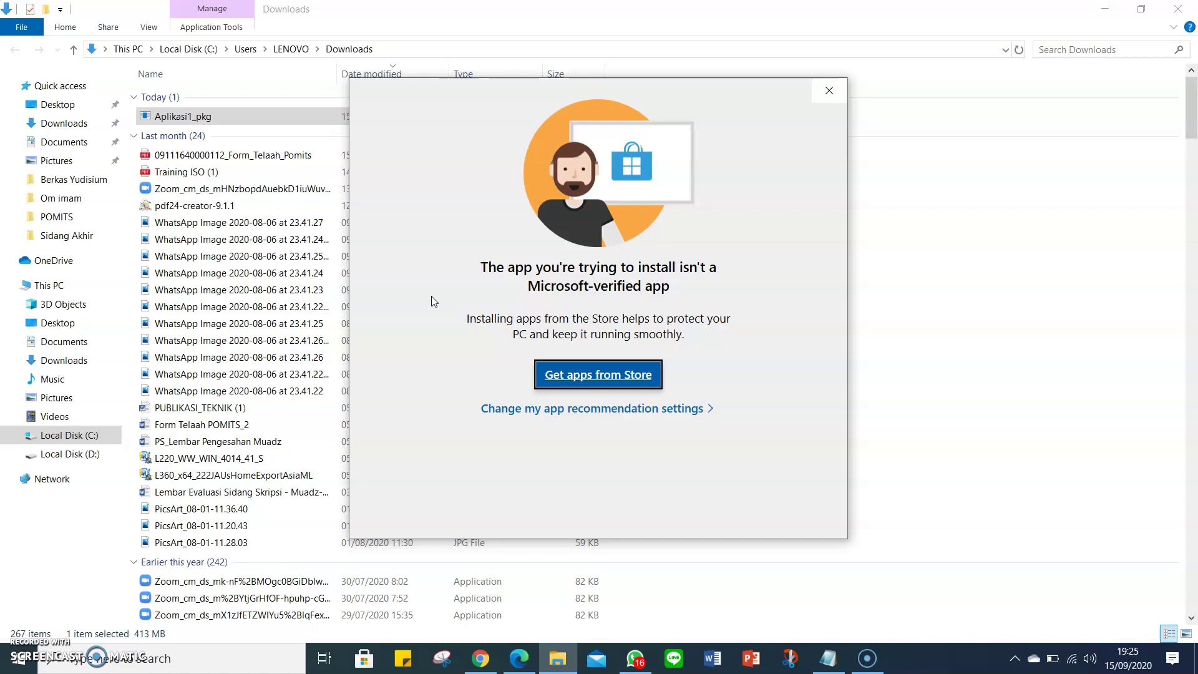
{"action": "left_click", "coordinate": [451, 316]}
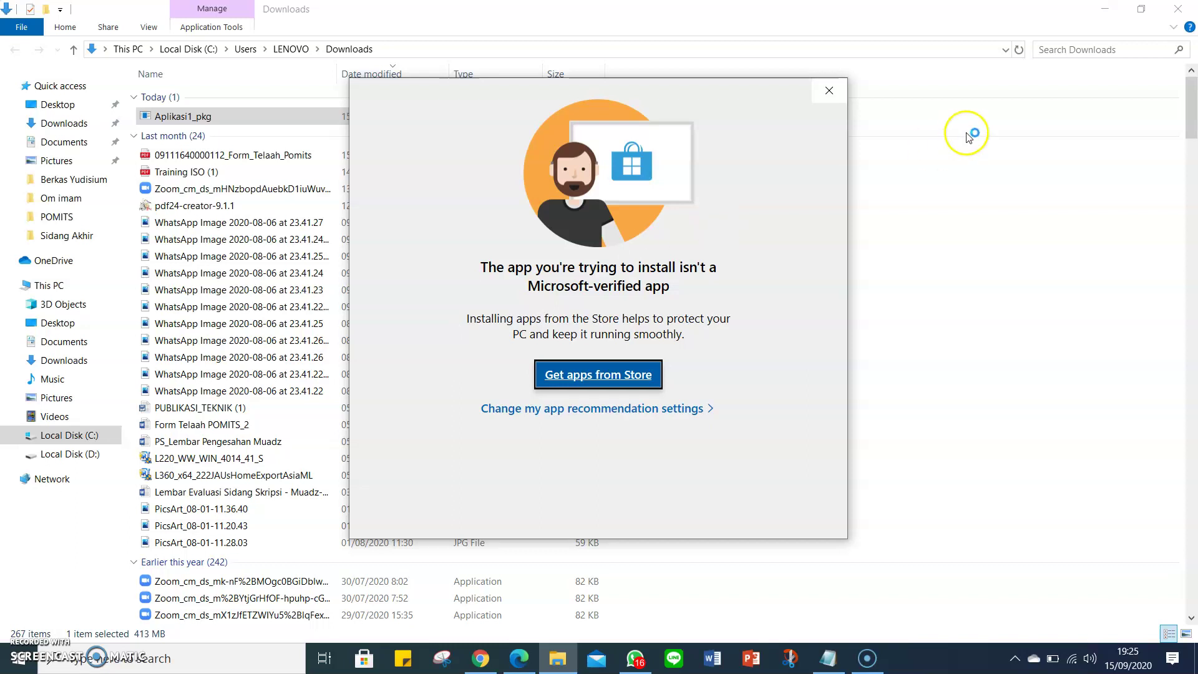
{"action": "left_click", "coordinate": [816, 95]}
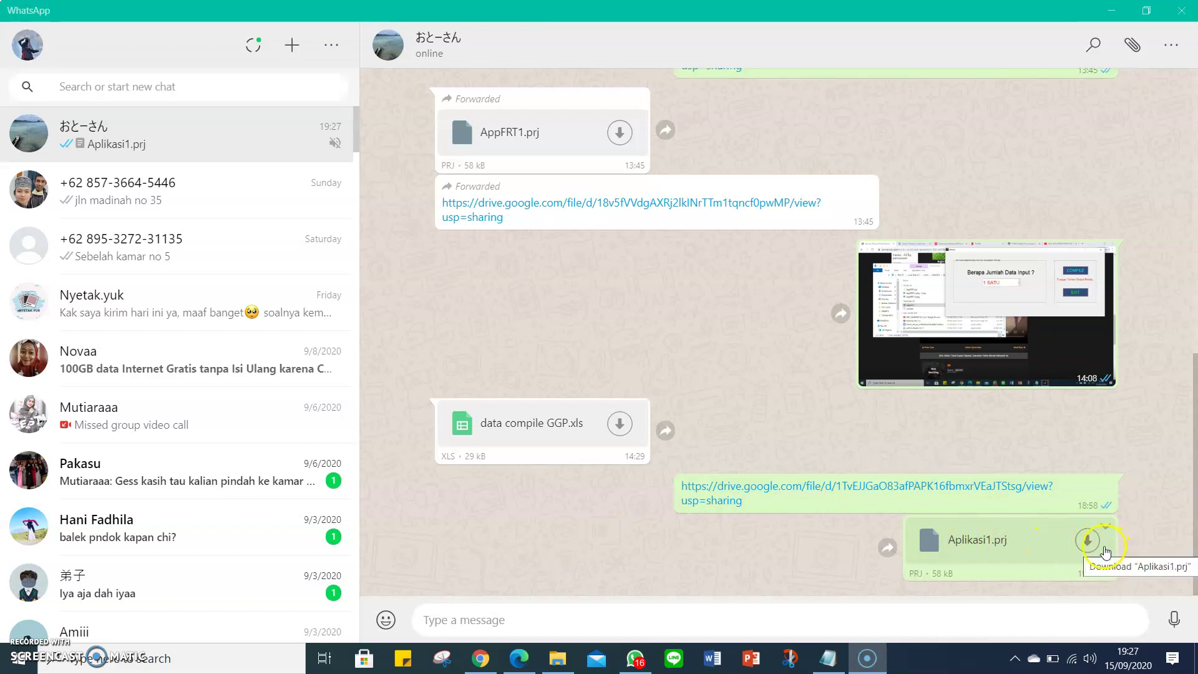
Download the Aplikasi1.prj attachment from the chat into the Downloads folder, naming the file Aplikasi1.prj.
{"action": "left_click", "coordinate": [1088, 540]}
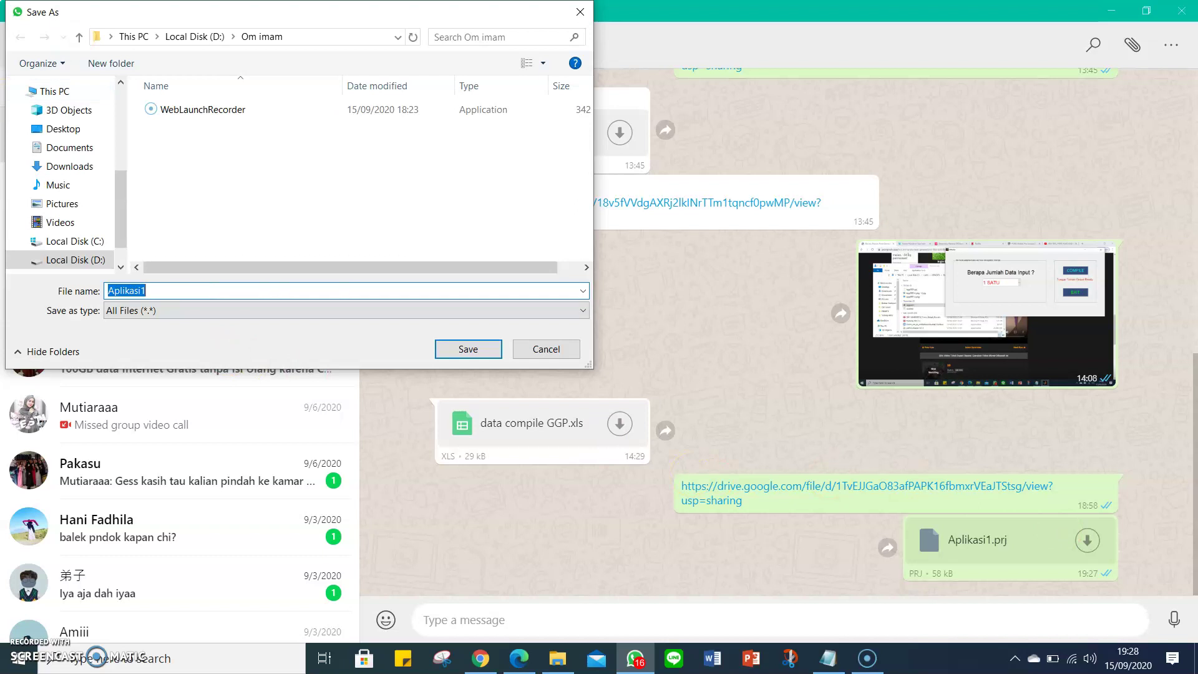
{"action": "left_click", "coordinate": [70, 167]}
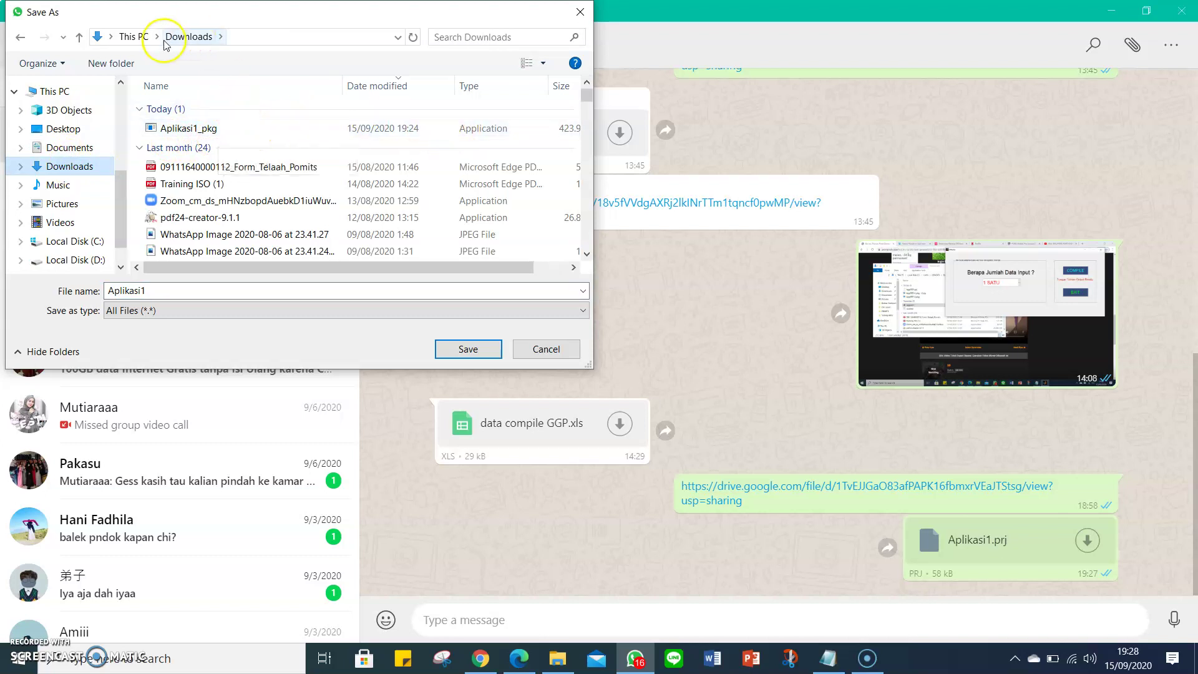
{"action": "left_click", "coordinate": [166, 290]}
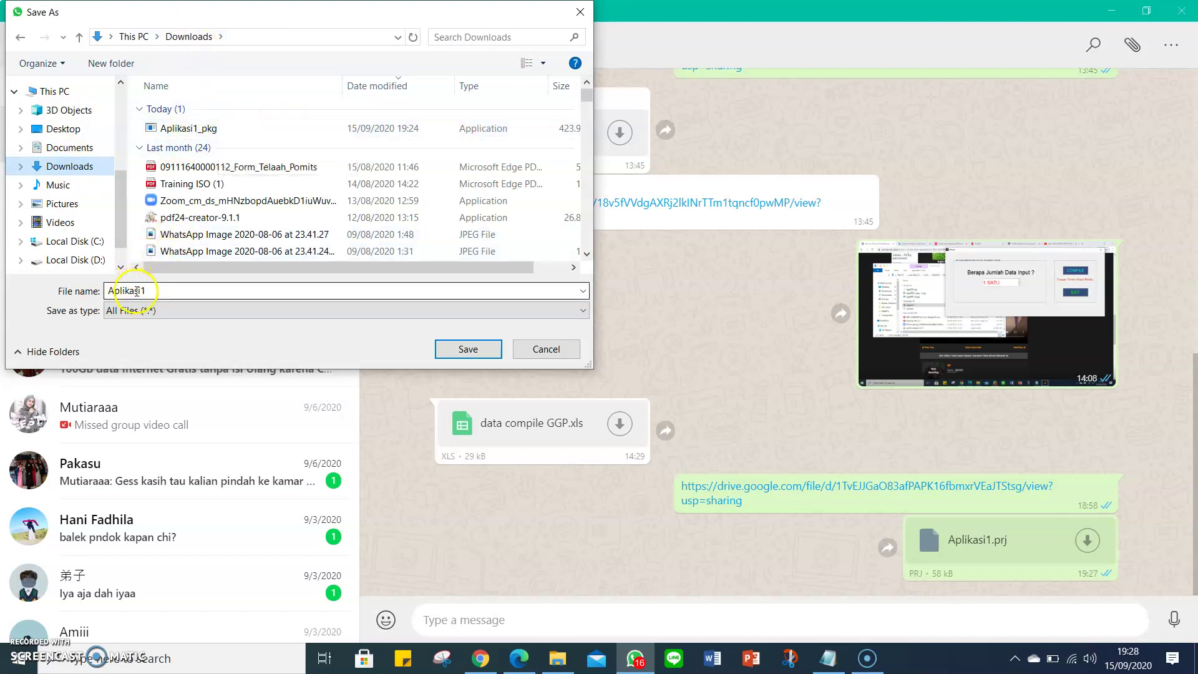
{"action": "double_click", "coordinate": [172, 290]}
{"action": "left_click", "coordinate": [172, 289]}
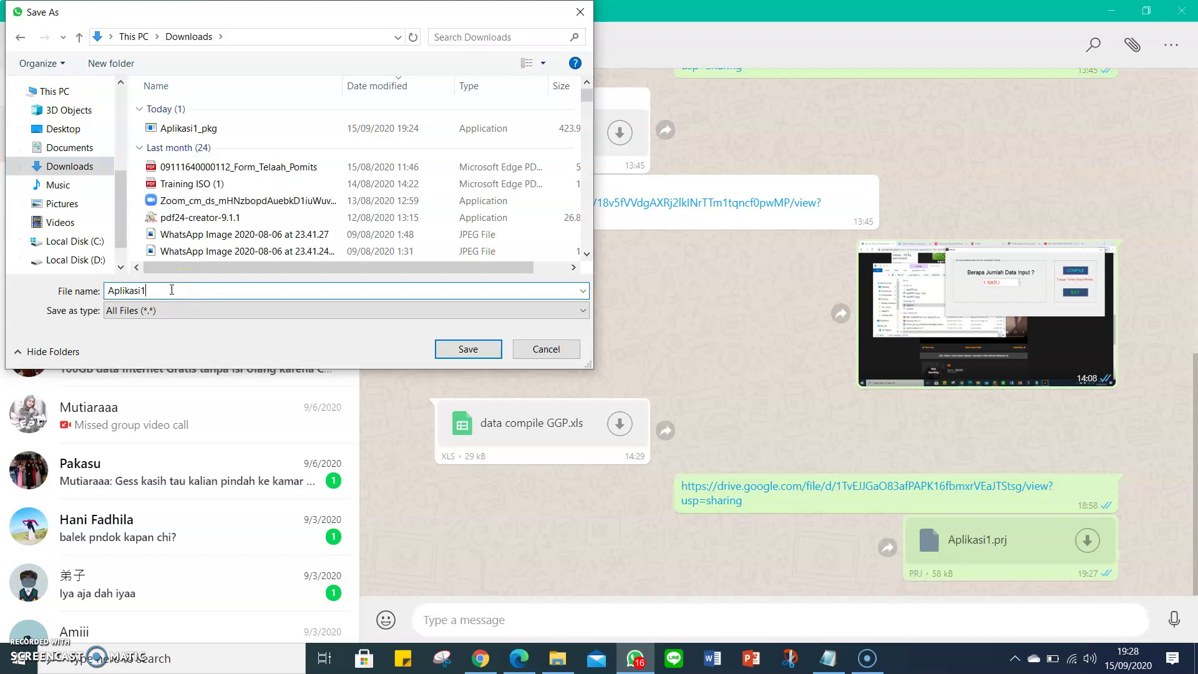
{"action": "type", "text": ".prj"}
{"action": "left_click", "coordinate": [472, 351]}
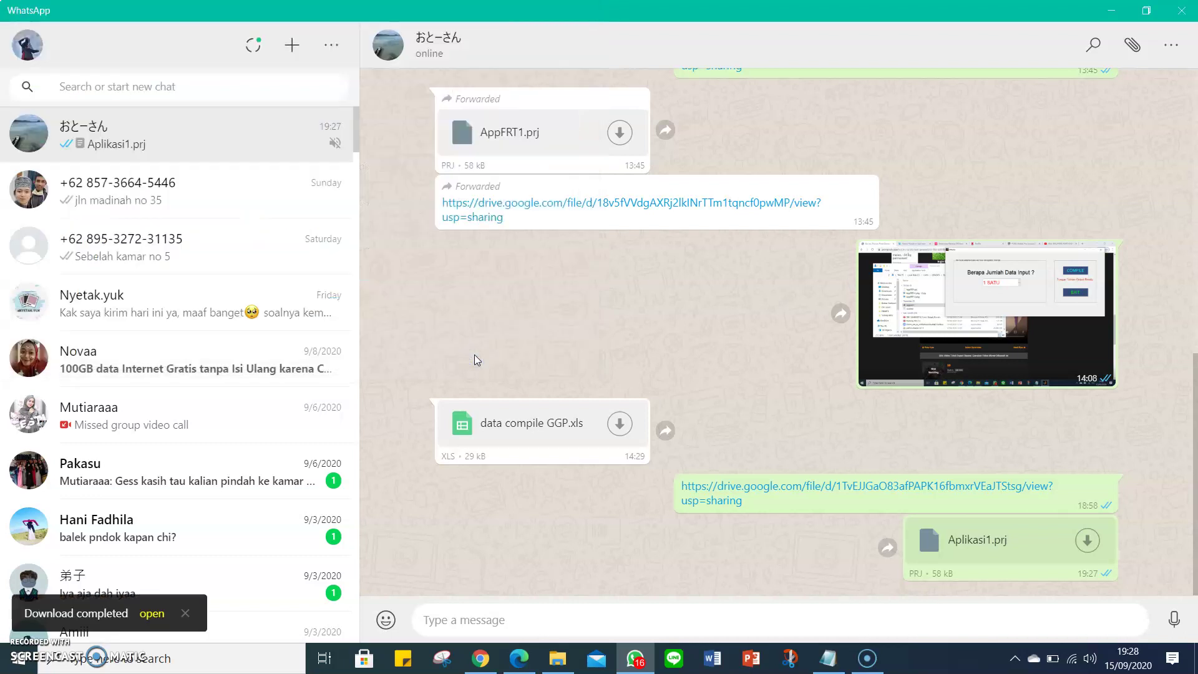
Switch to File Explorer and try to start the Aplikasi1_pkg application in the Downloads folder.
{"action": "left_click", "coordinate": [560, 649]}
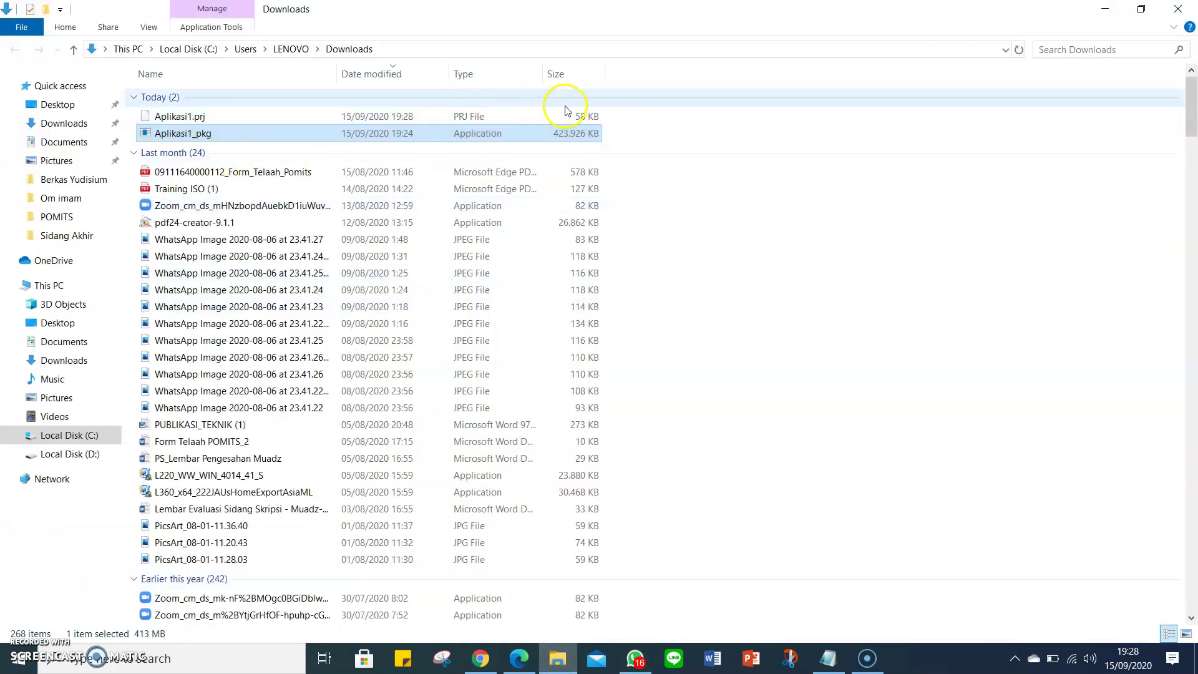
{"action": "double_click", "coordinate": [304, 115]}
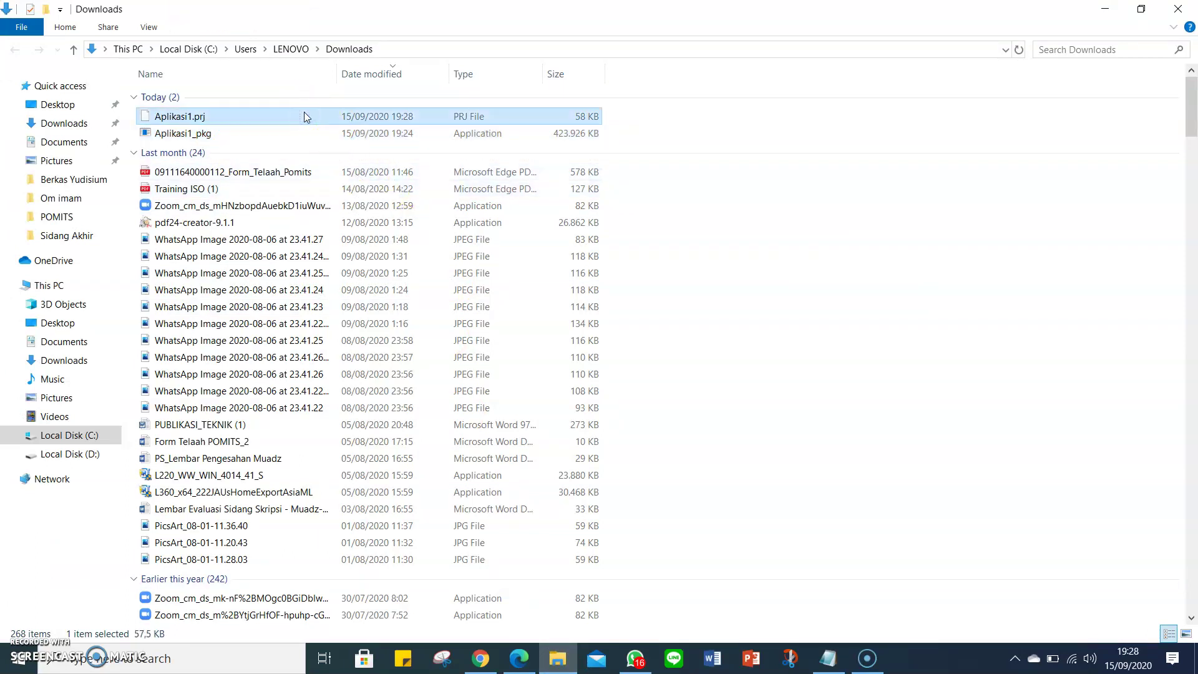
{"action": "left_click", "coordinate": [279, 139]}
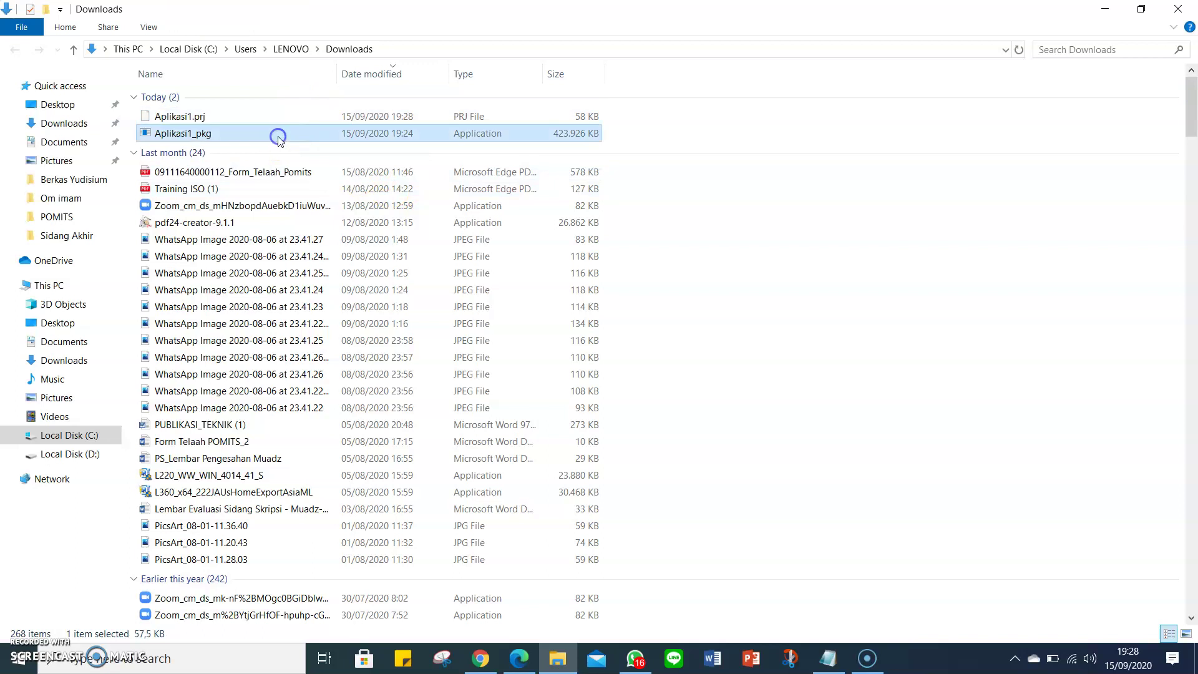
{"action": "double_click", "coordinate": [272, 134]}
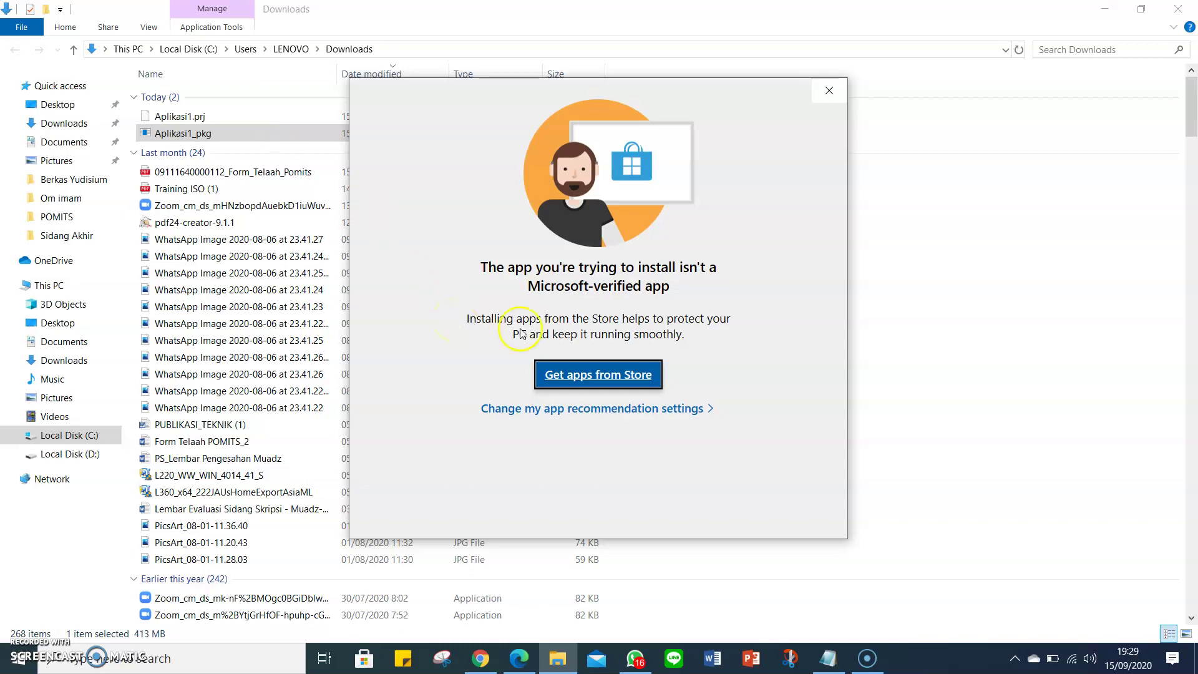
Change the app recommendation settings to allow getting apps from Anywhere, and minimise the Settings window.
{"action": "left_click", "coordinate": [688, 413]}
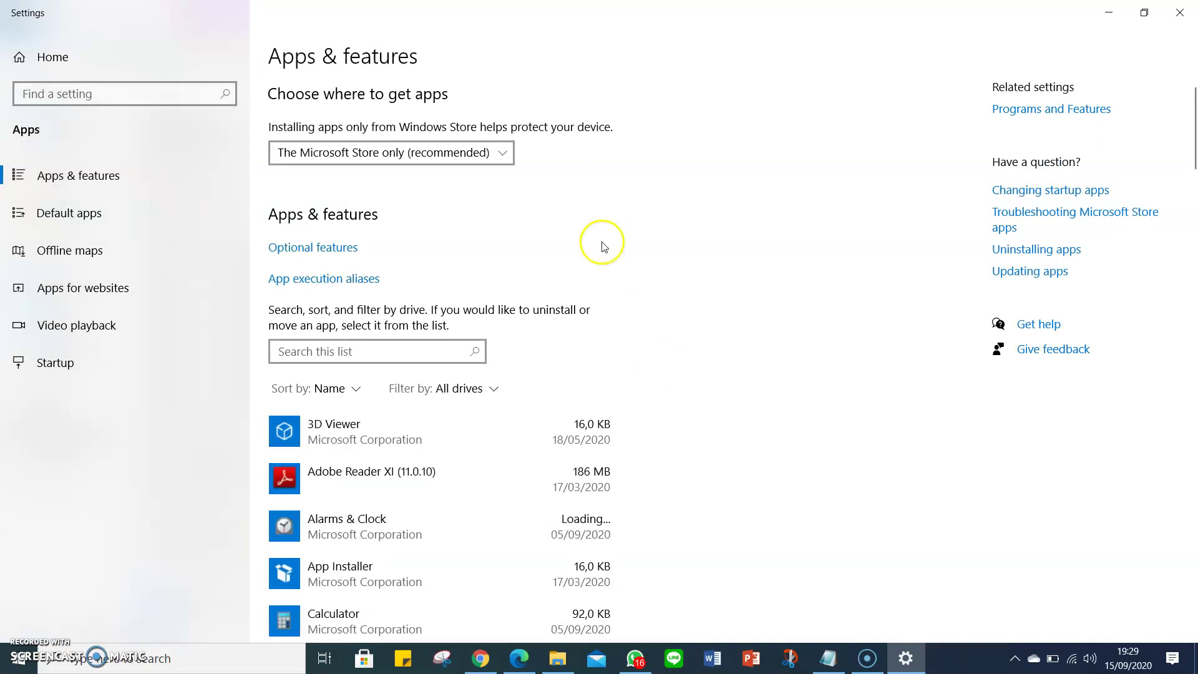
{"action": "left_click", "coordinate": [495, 155]}
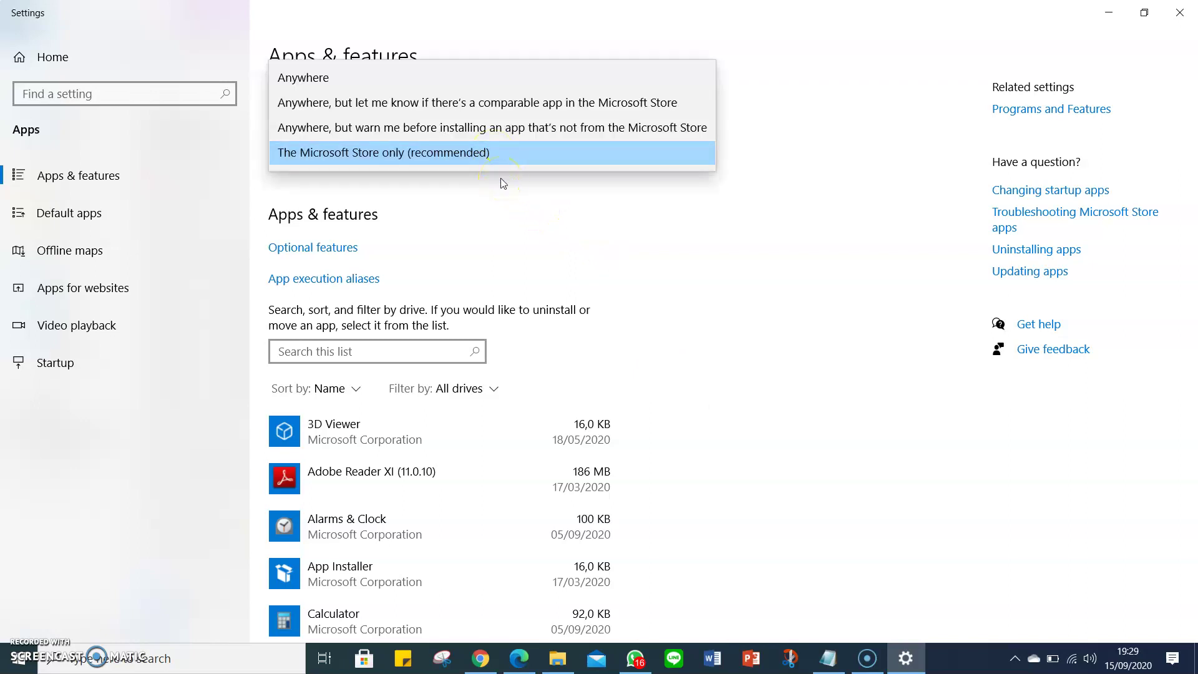
{"action": "left_click", "coordinate": [479, 110]}
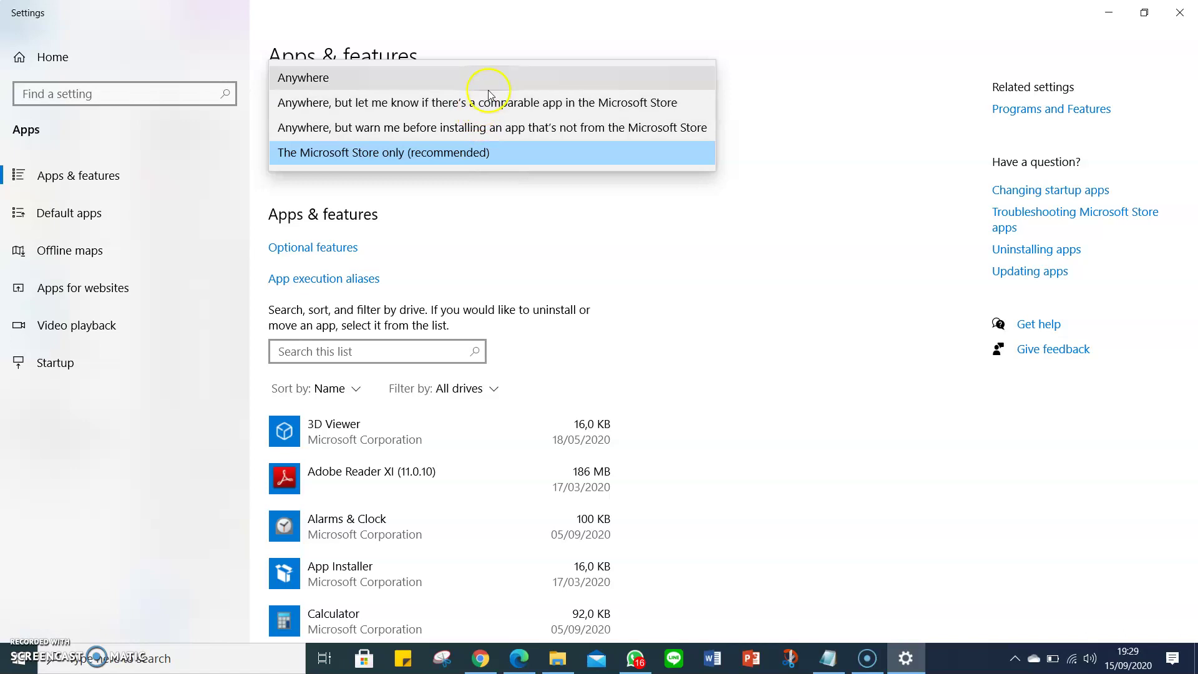
{"action": "left_click", "coordinate": [508, 80]}
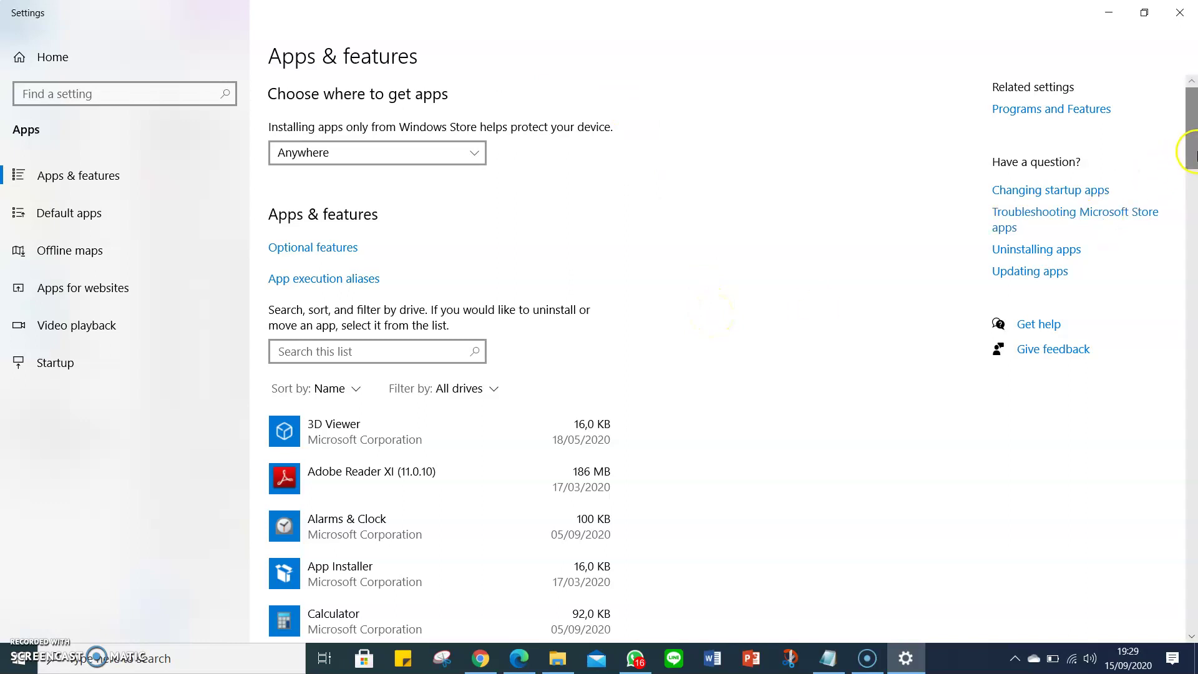
{"action": "mouse_move", "coordinate": [1192, 155]}
{"action": "left_mouse_down"}
{"action": "mouse_move", "coordinate": [1193, 637]}
{"action": "mouse_move", "coordinate": [1097, 59]}
{"action": "left_mouse_up"}
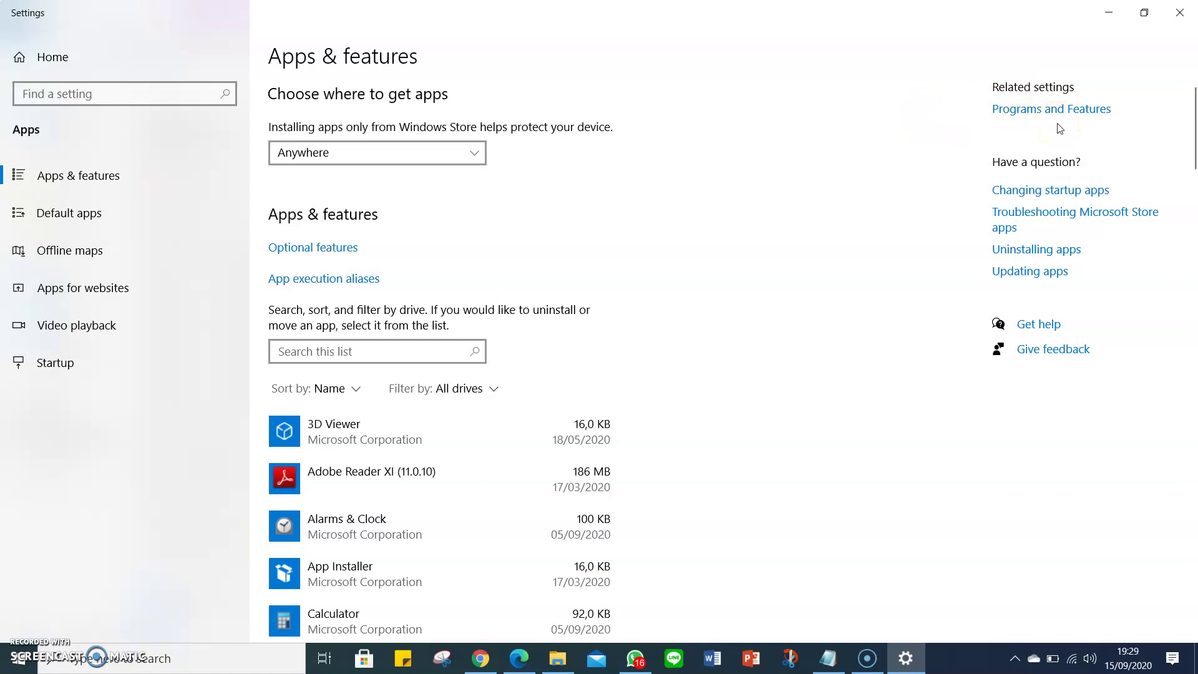
{"action": "left_click", "coordinate": [1024, 145]}
{"action": "left_click", "coordinate": [1109, 13]}
Run Aplikasi1_pkg from the Downloads folder, choosing to run it anyway despite the SmartScreen protection.
{"action": "double_click", "coordinate": [206, 133]}
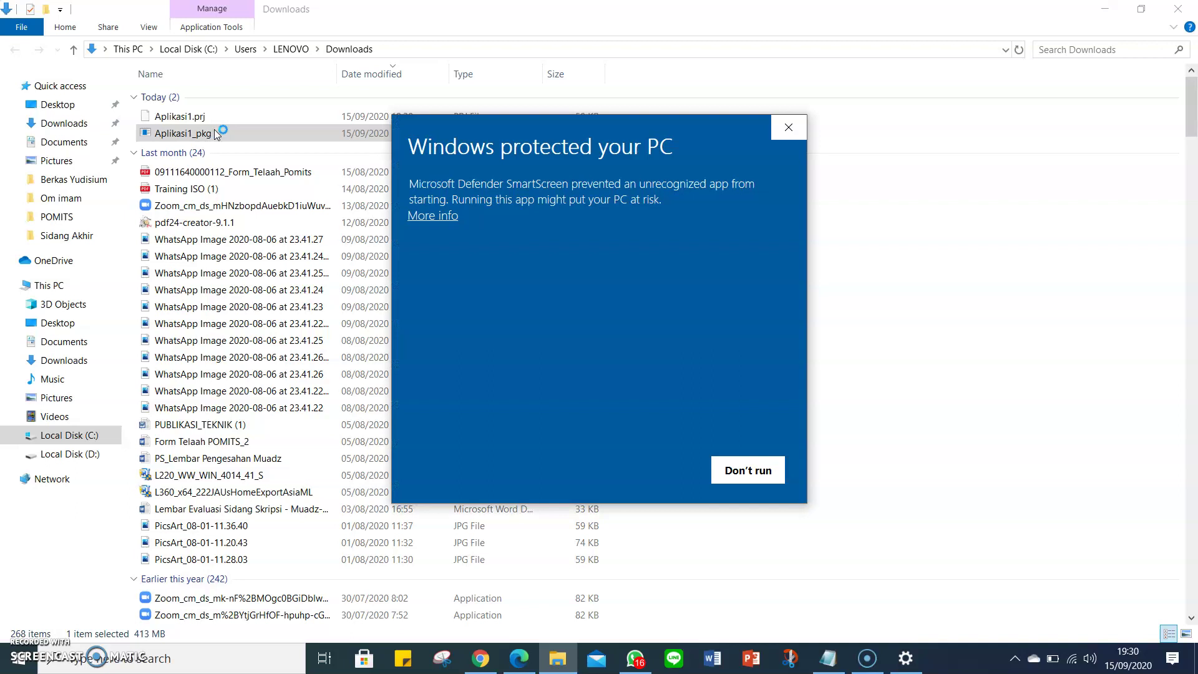
{"action": "left_click", "coordinate": [434, 215]}
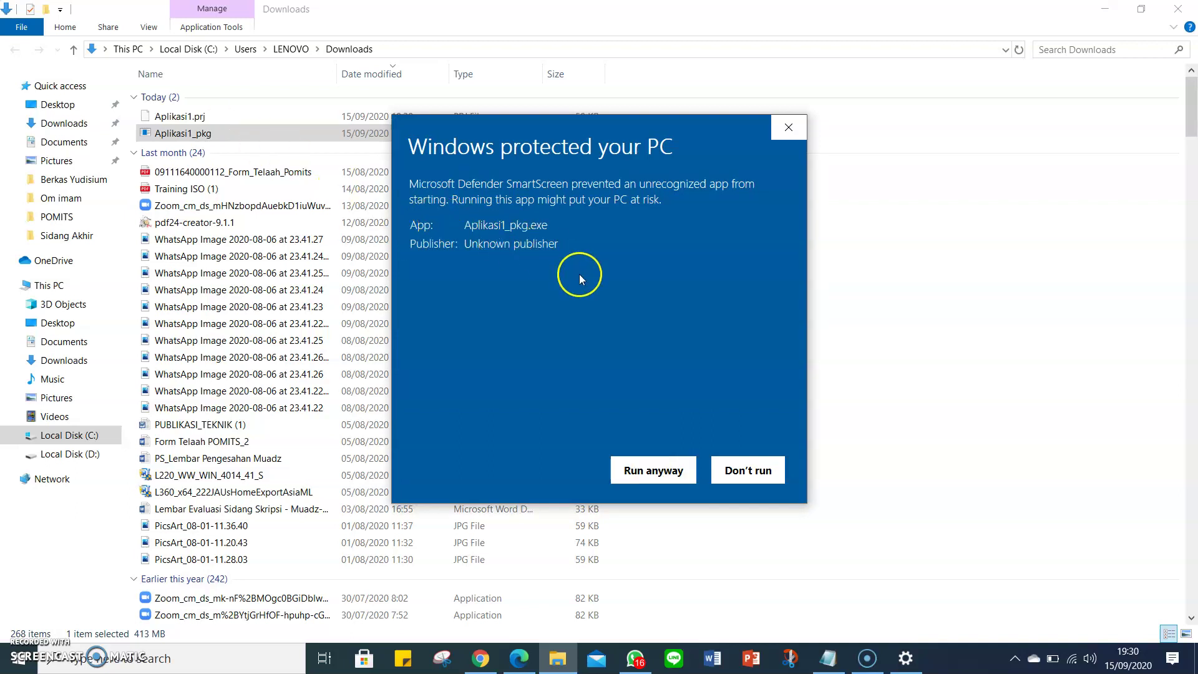
{"action": "left_click", "coordinate": [648, 476]}
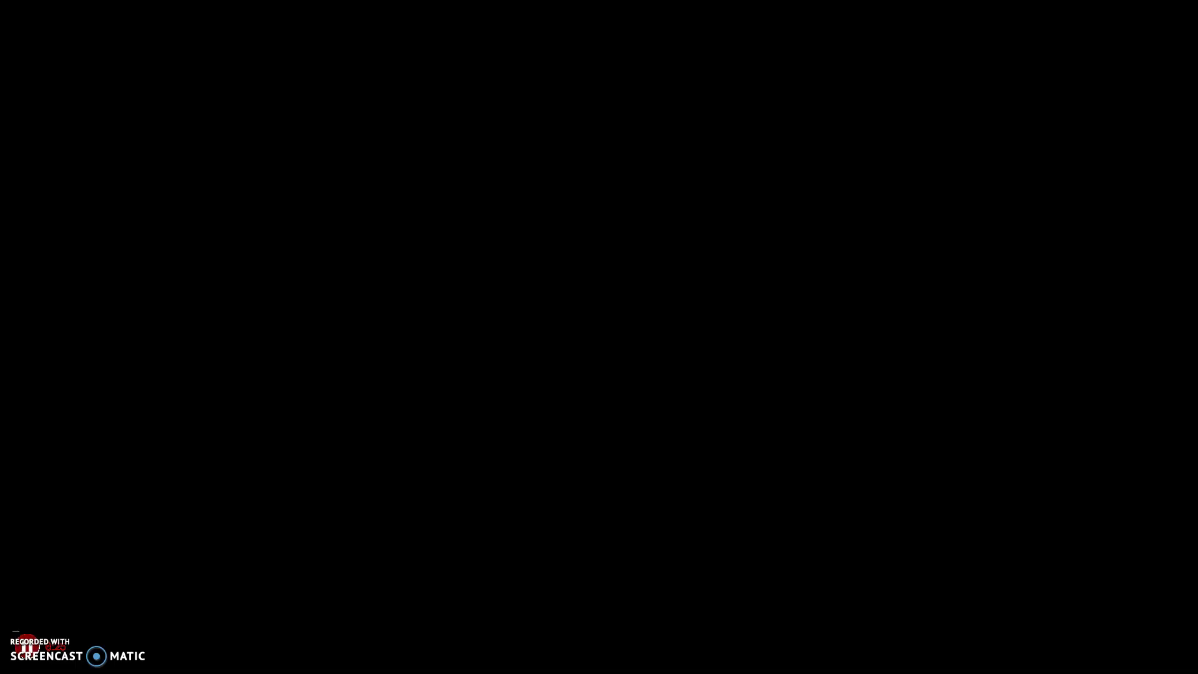
{"action": "left_click", "coordinate": [535, 437]}
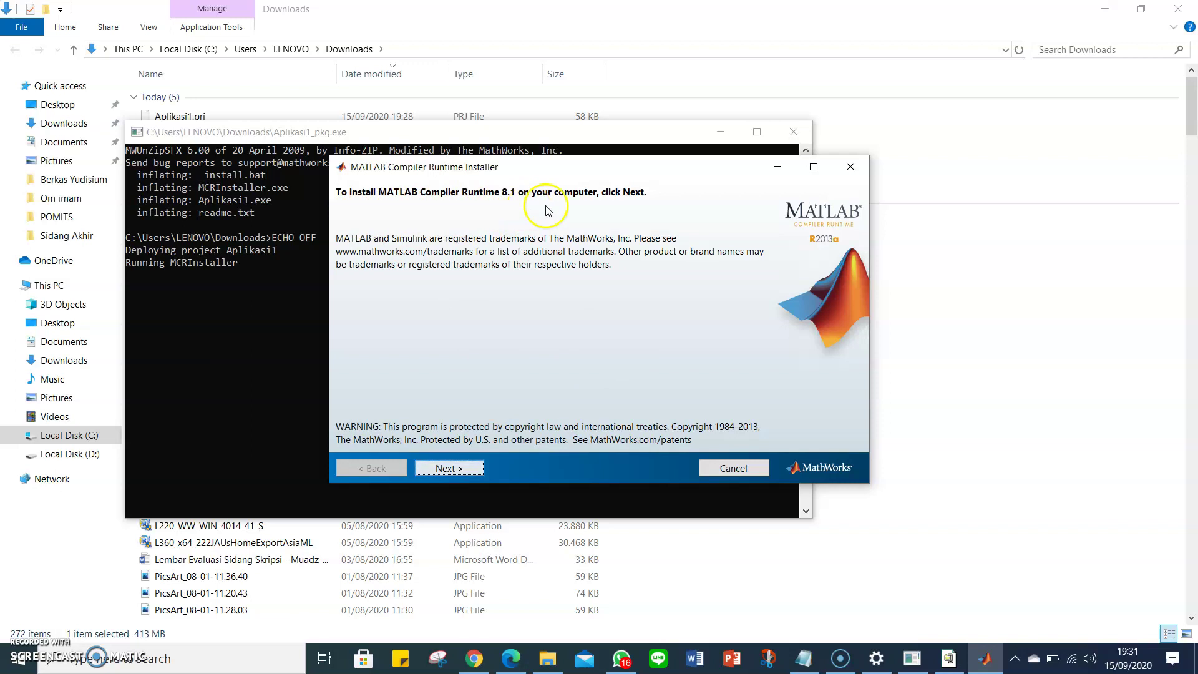
Install MATLAB Compiler Runtime 8.1, accepting the license agreement and keeping the default installation folder.
{"action": "left_click", "coordinate": [471, 469]}
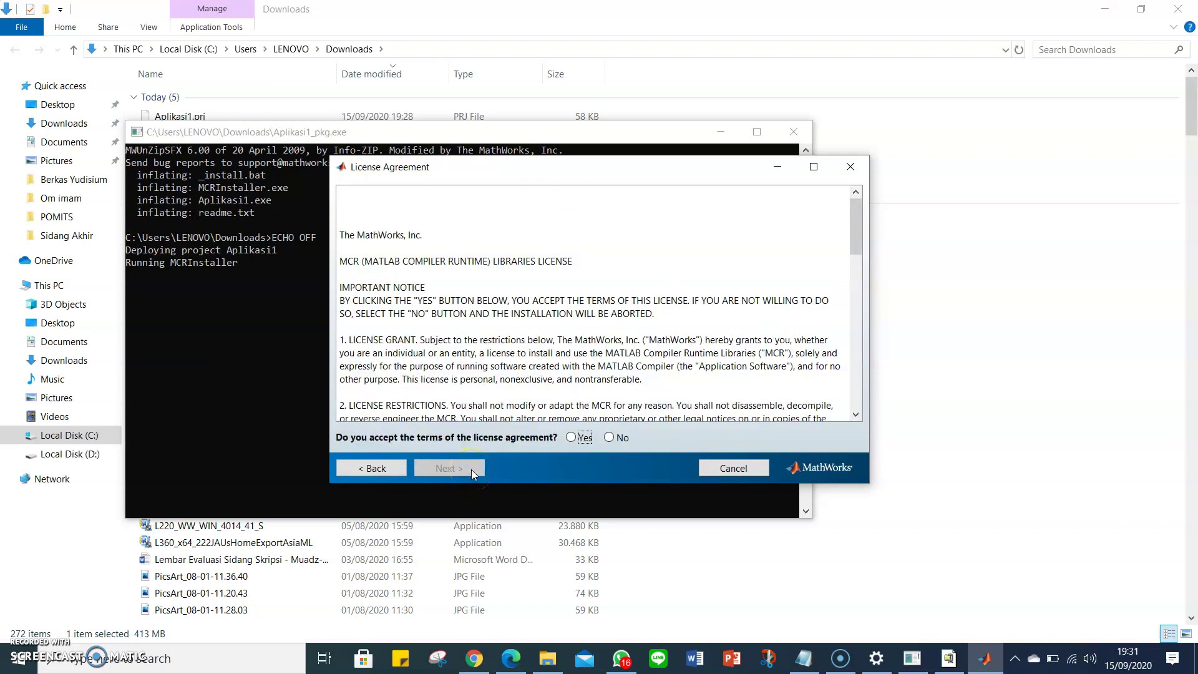
{"action": "left_click", "coordinate": [573, 438]}
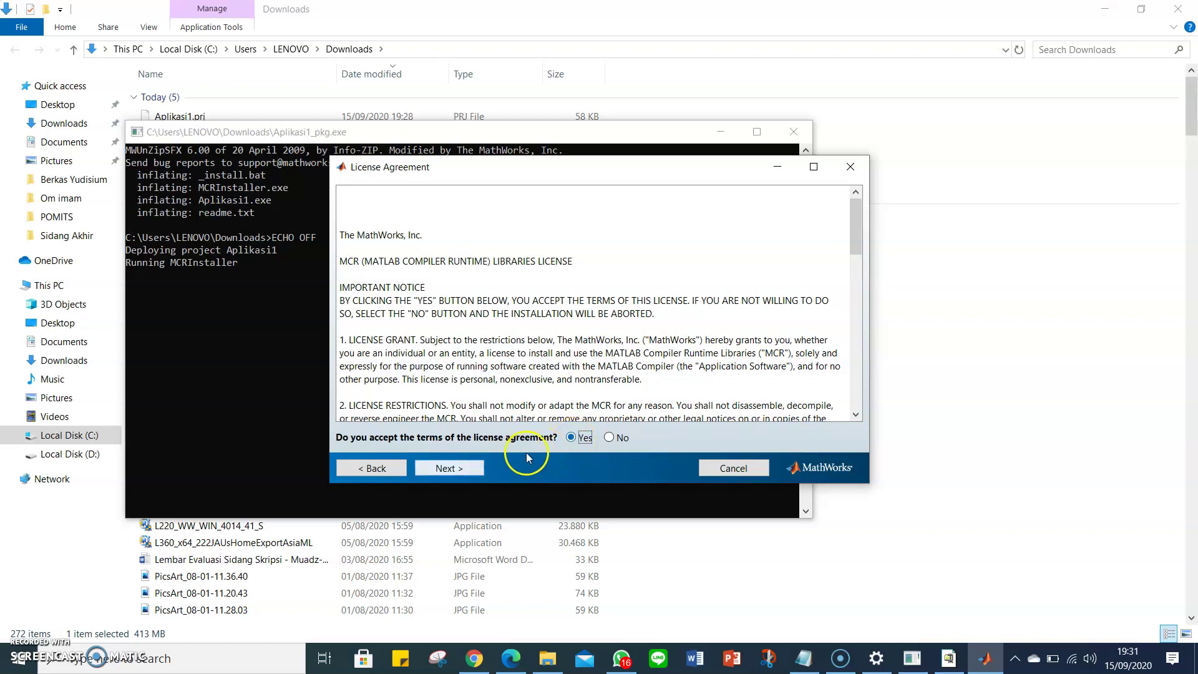
{"action": "left_click", "coordinate": [449, 473]}
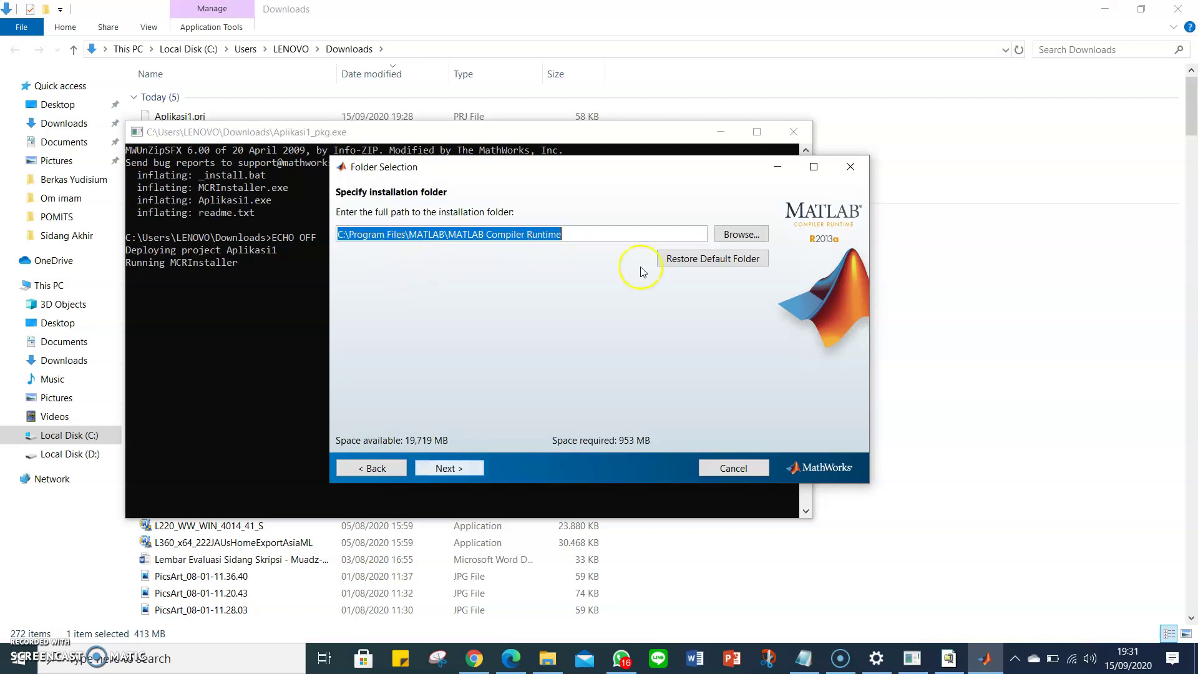
{"action": "left_click", "coordinate": [465, 469]}
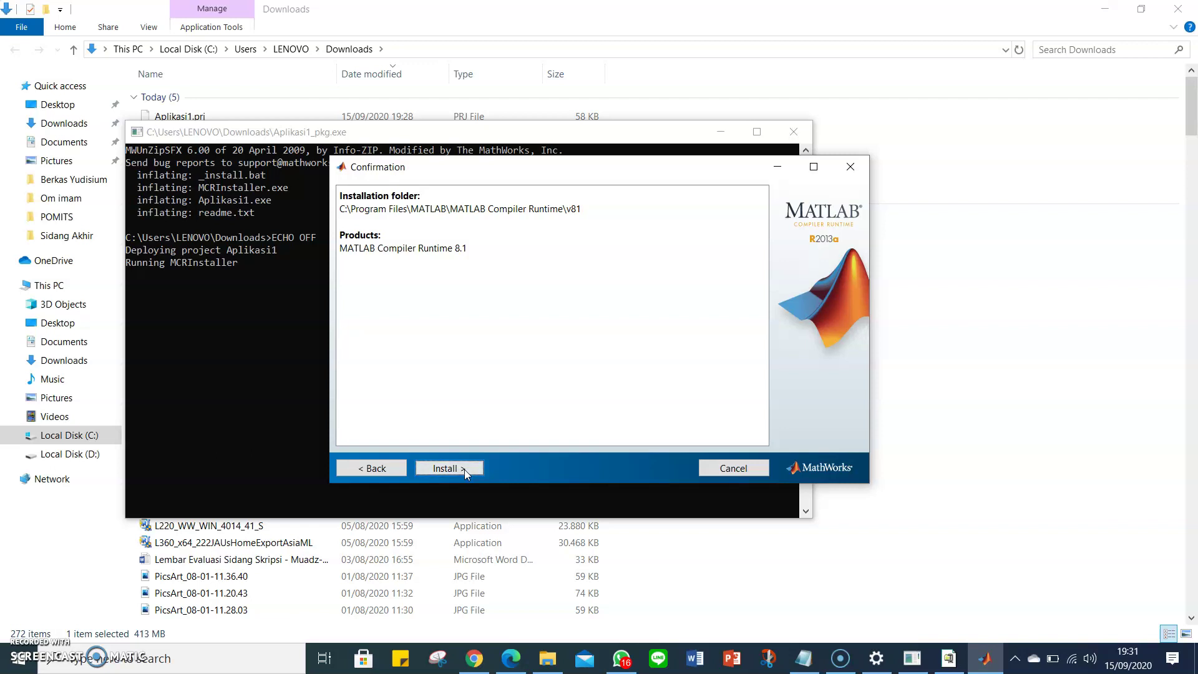
{"action": "left_click", "coordinate": [457, 470]}
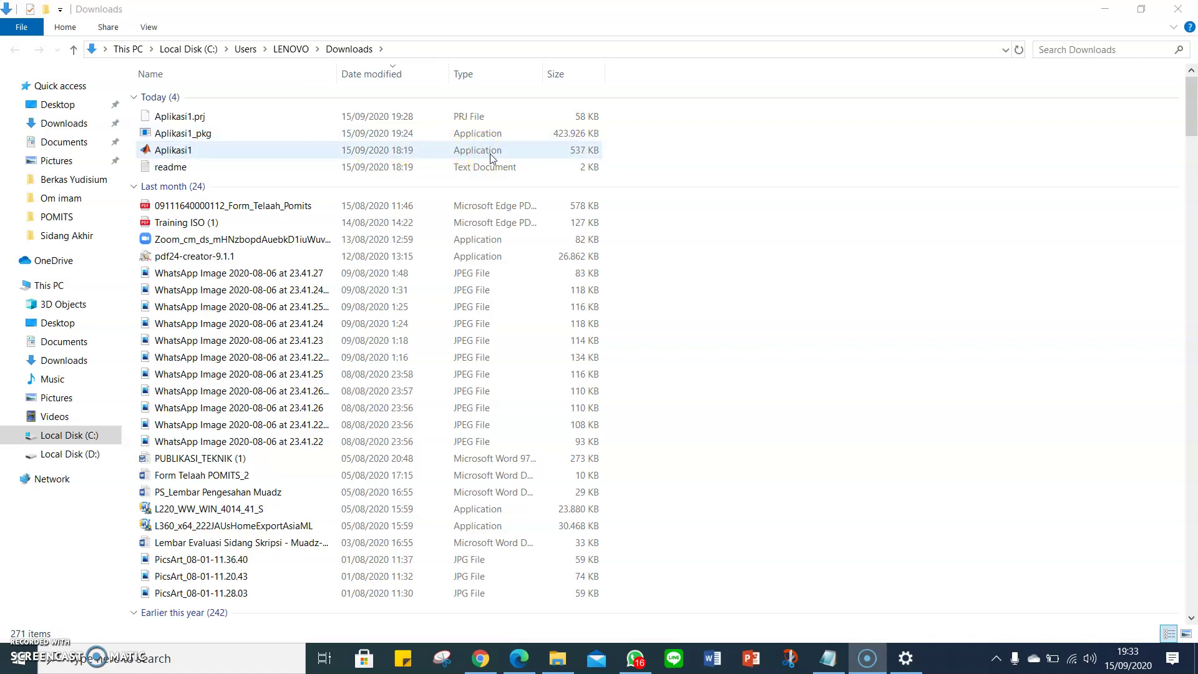
Launch the extracted Aplikasi1 application from the Downloads folder.
{"action": "double_click", "coordinate": [283, 151]}
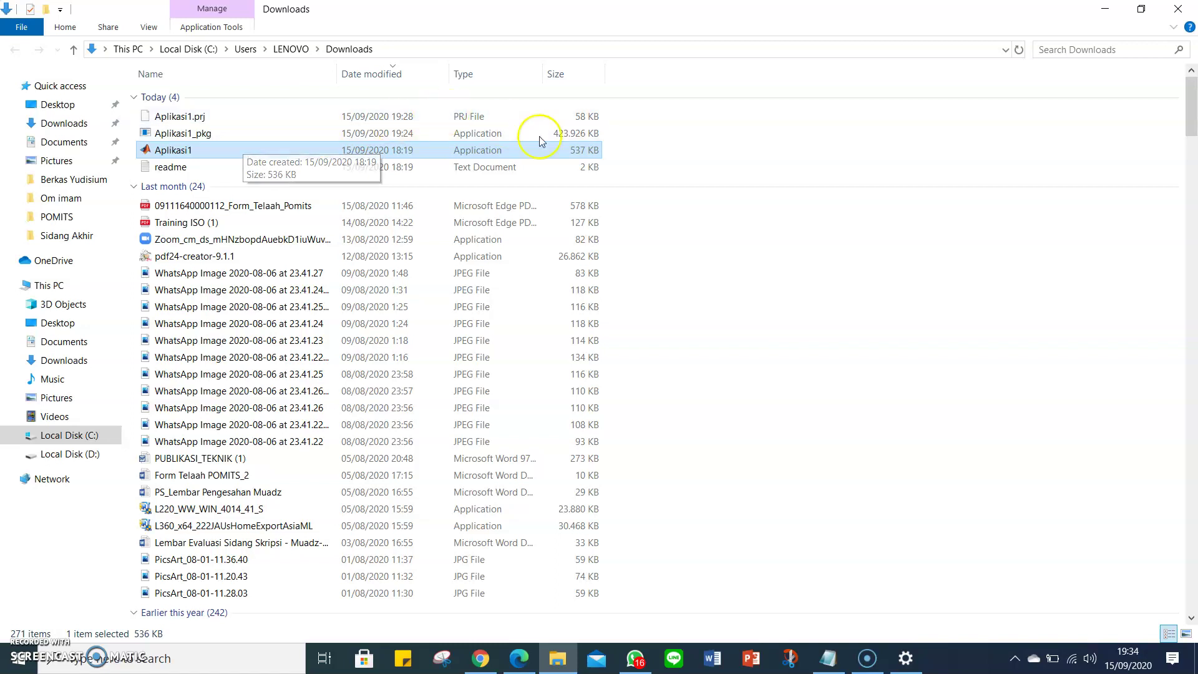
{"action": "left_click", "coordinate": [532, 312]}
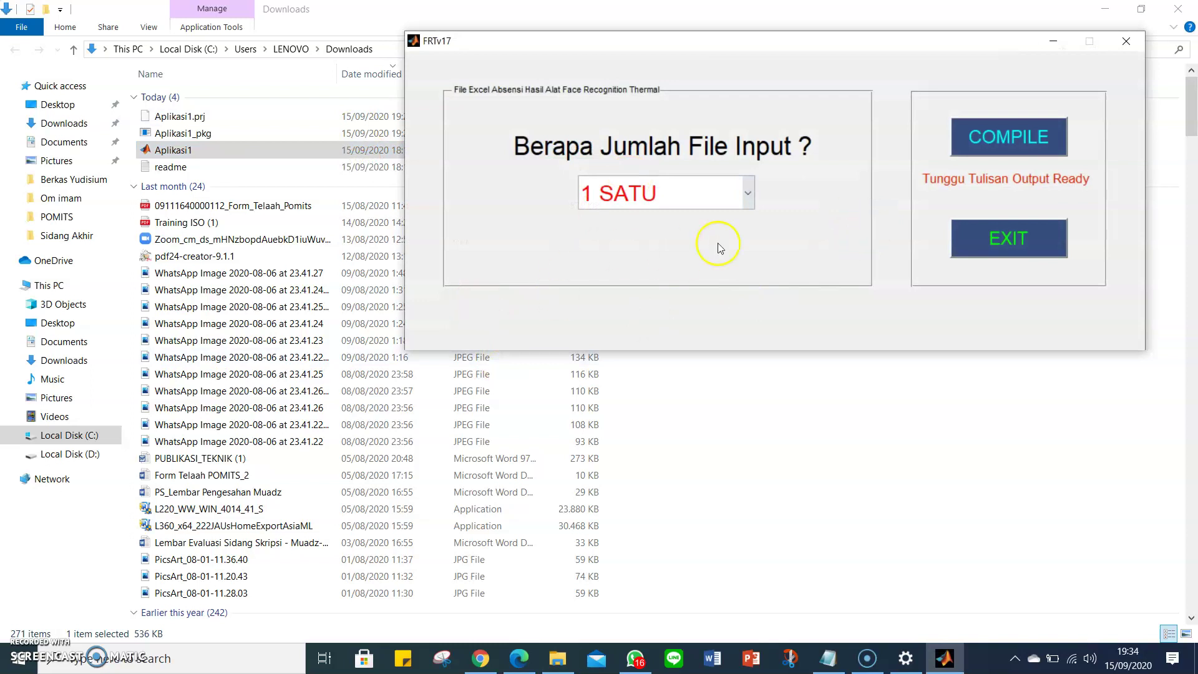
Choose 1 SATU as the number of input files and browse to the Om imam folder for the Excel data.
{"action": "left_click", "coordinate": [746, 195]}
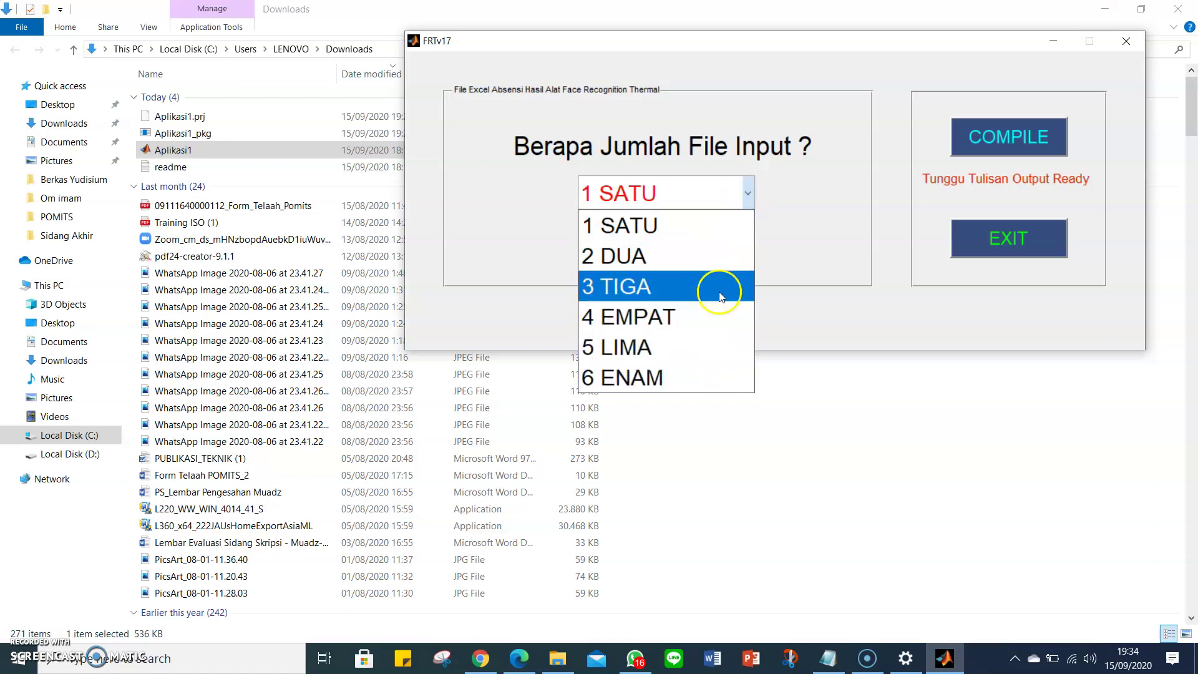
{"action": "left_click", "coordinate": [808, 223]}
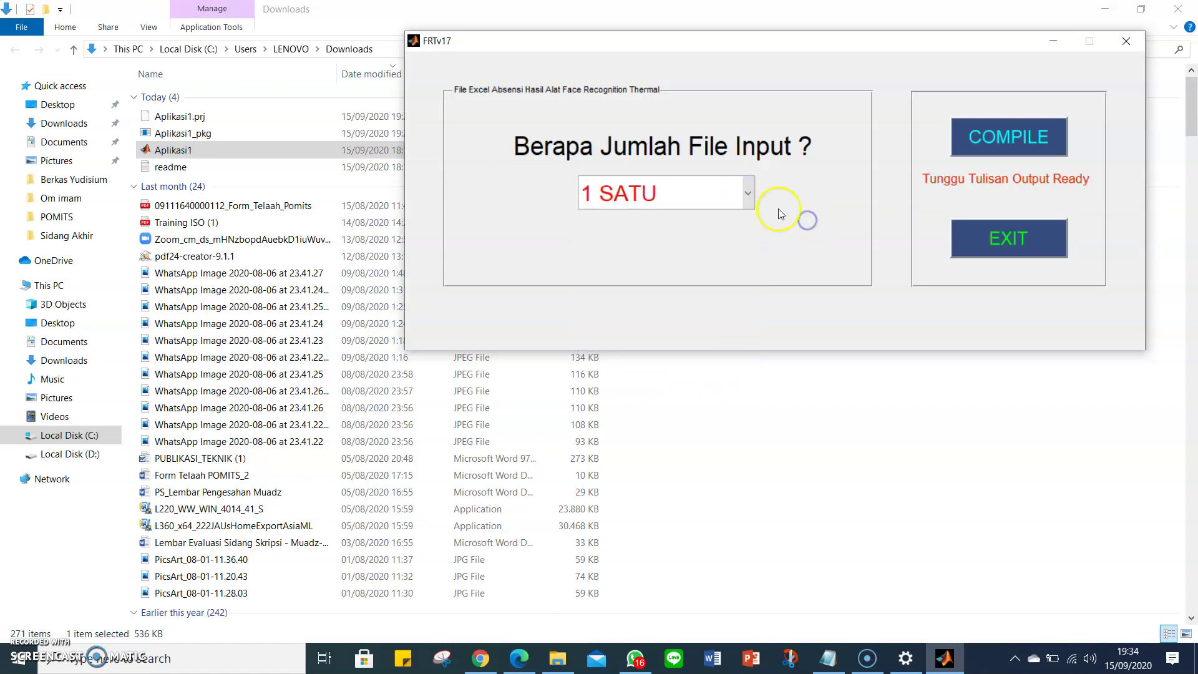
{"action": "left_click", "coordinate": [746, 190]}
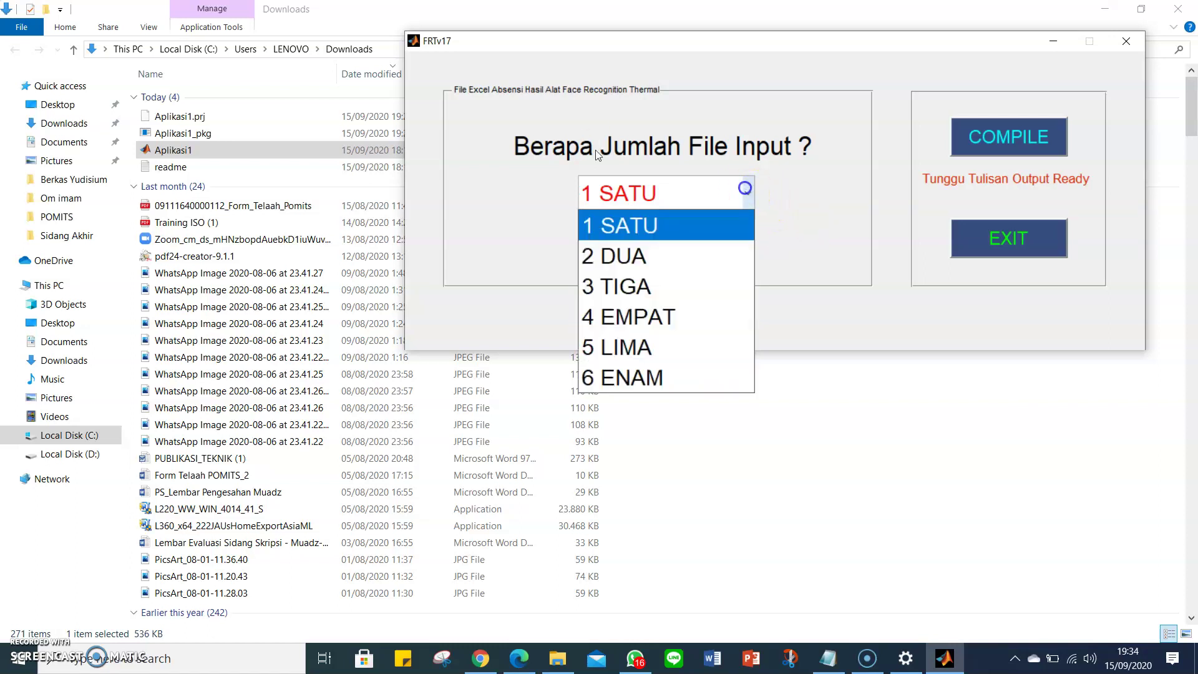
{"action": "left_click", "coordinate": [700, 219]}
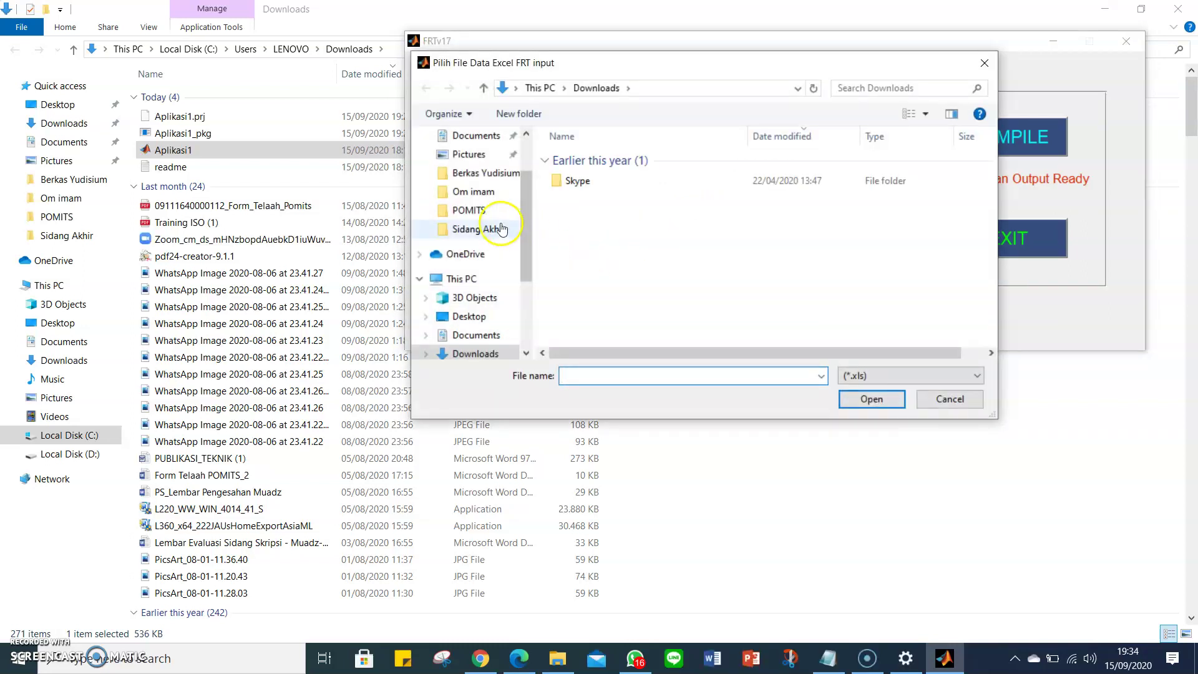
{"action": "left_click", "coordinate": [485, 194]}
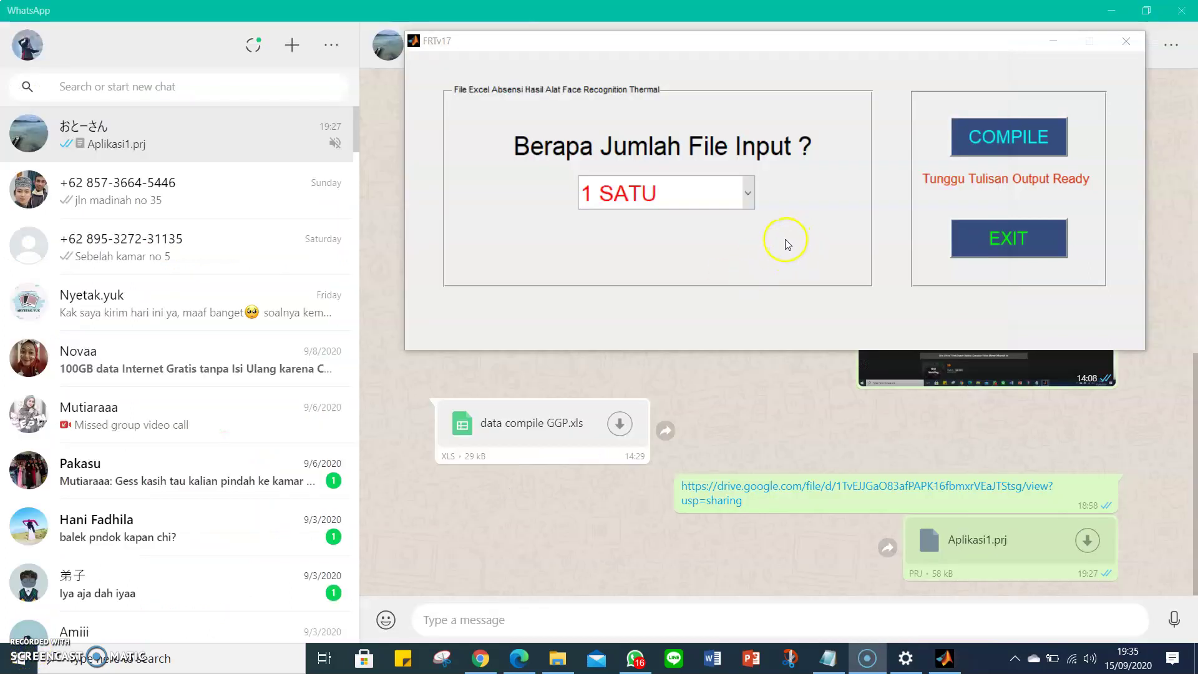
Choose 1 SATU as the number of input files and load data compile GGP from the Om imam folder.
{"action": "left_click", "coordinate": [749, 195]}
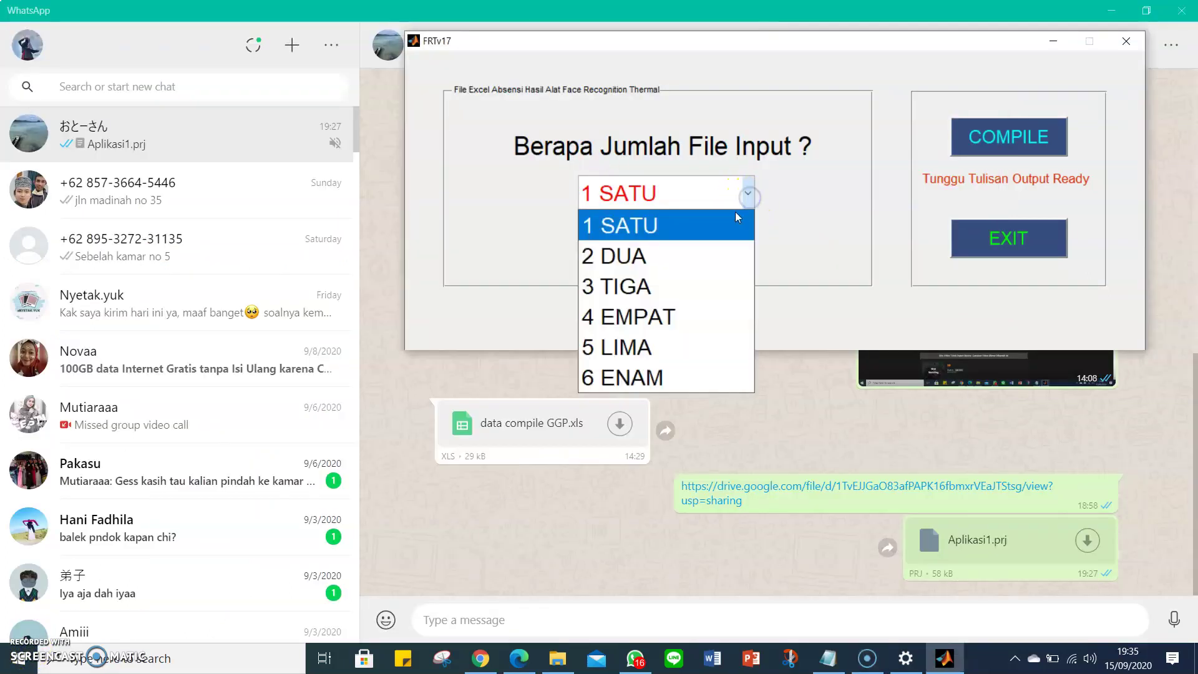
{"action": "left_click", "coordinate": [701, 227]}
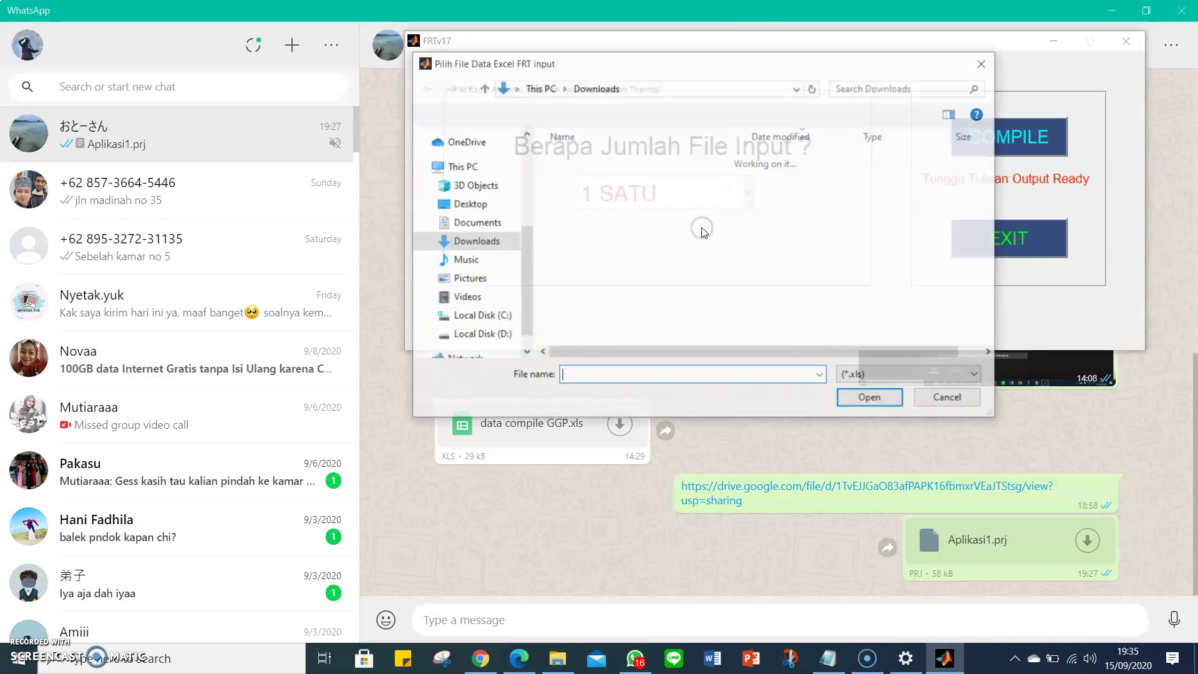
{"action": "left_click", "coordinate": [526, 158]}
{"action": "left_click", "coordinate": [484, 261]}
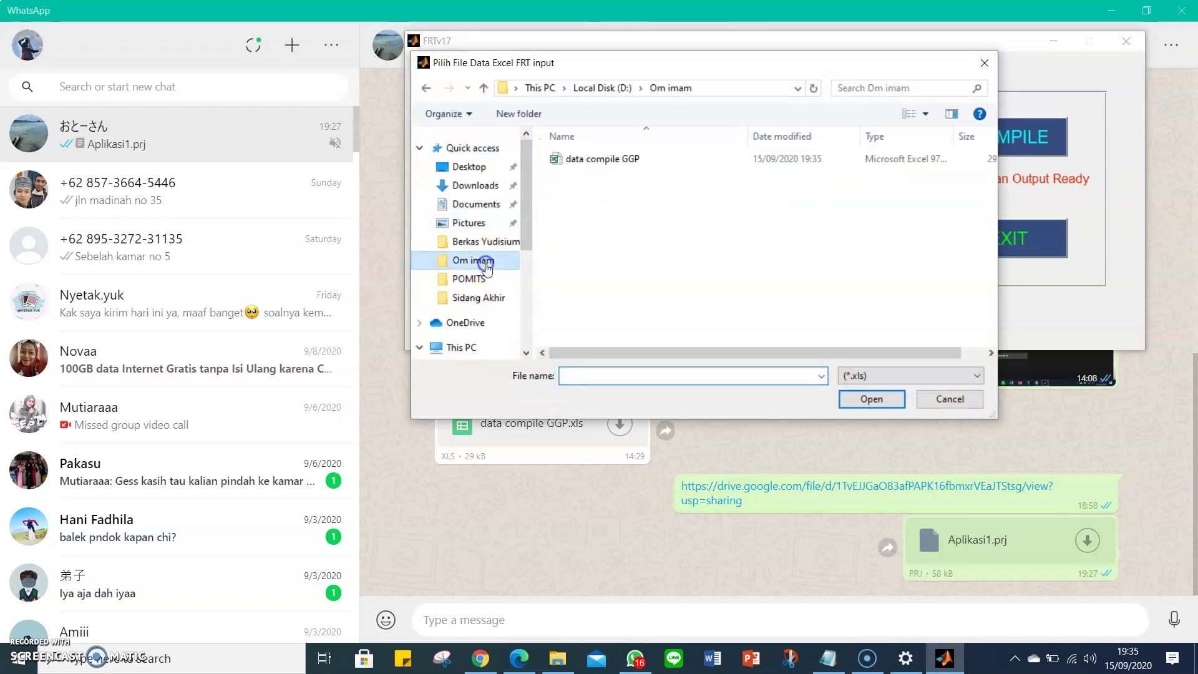
{"action": "left_click", "coordinate": [610, 160]}
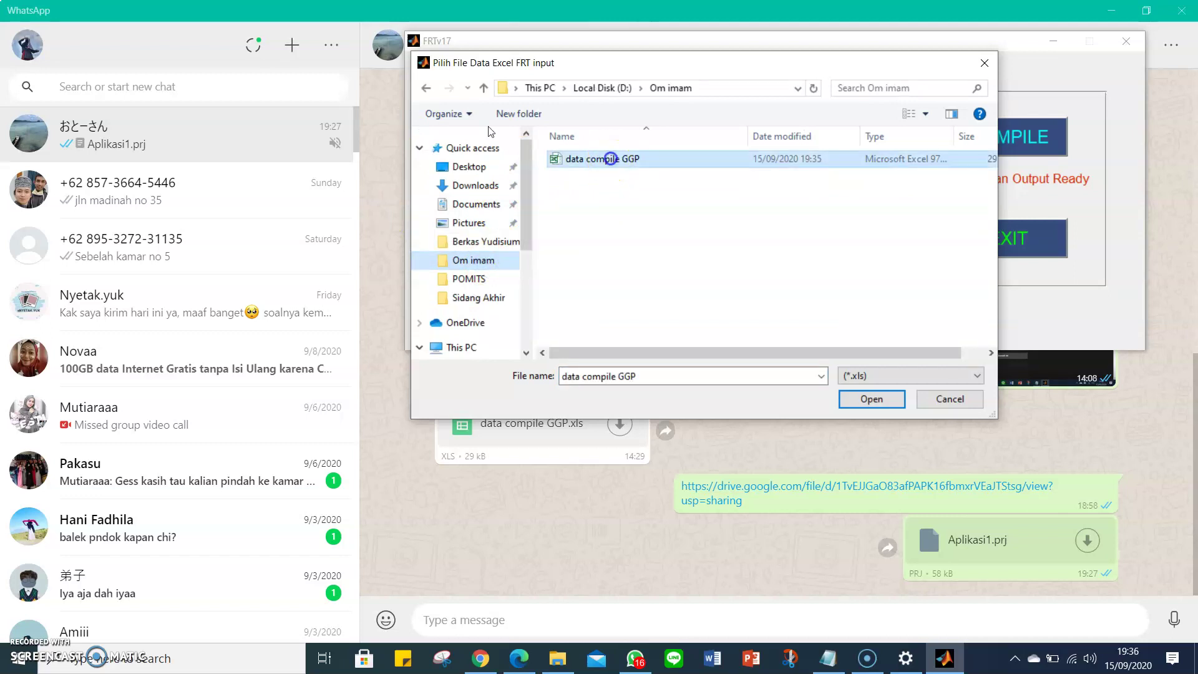
{"action": "left_click", "coordinate": [863, 400]}
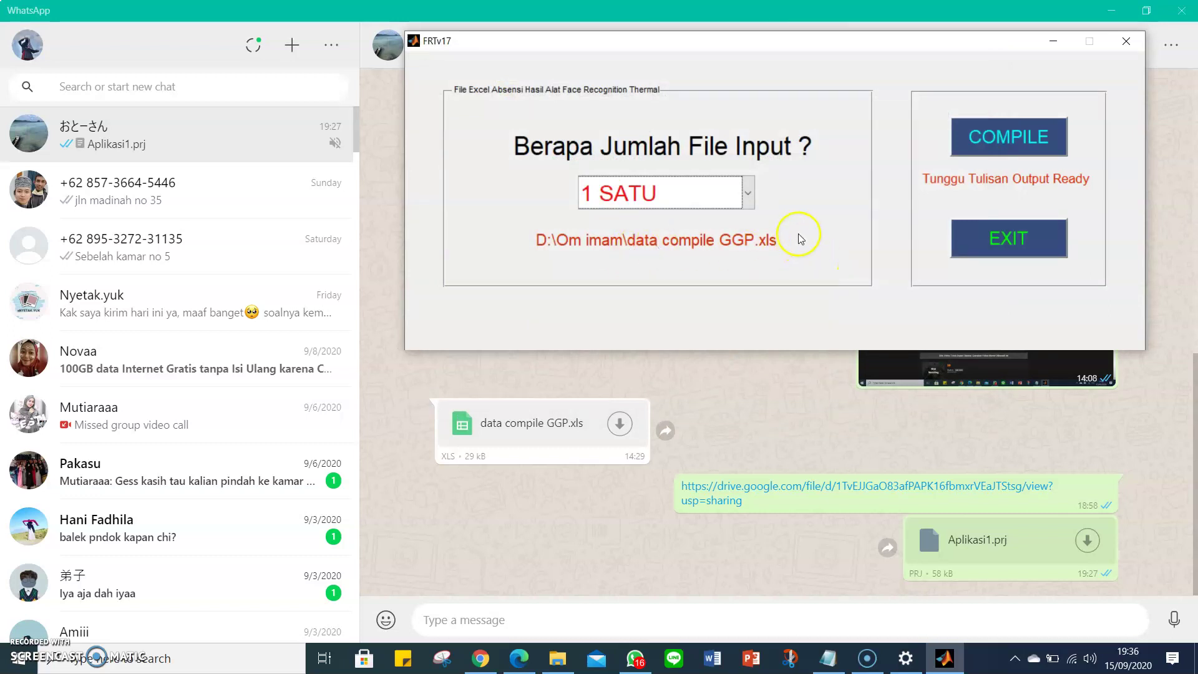
Compile the loaded attendance file, wait for the output to be ready, and exit the FRTv17 application.
{"action": "left_click", "coordinate": [991, 144]}
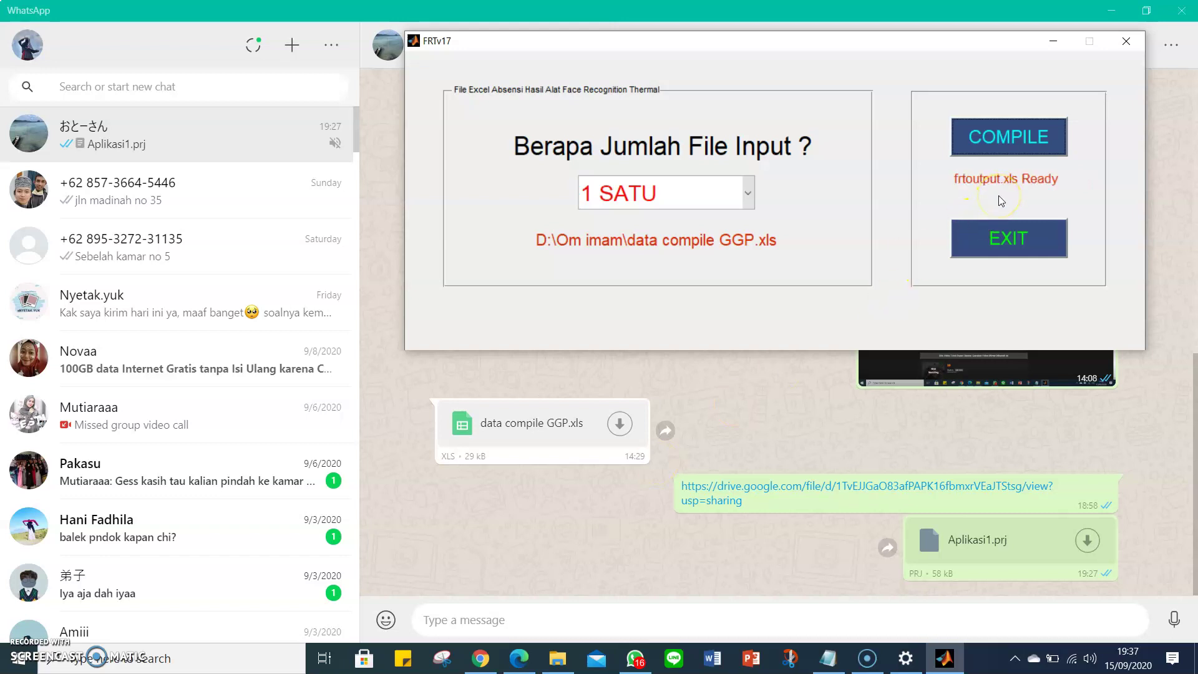
{"action": "left_click", "coordinate": [955, 181]}
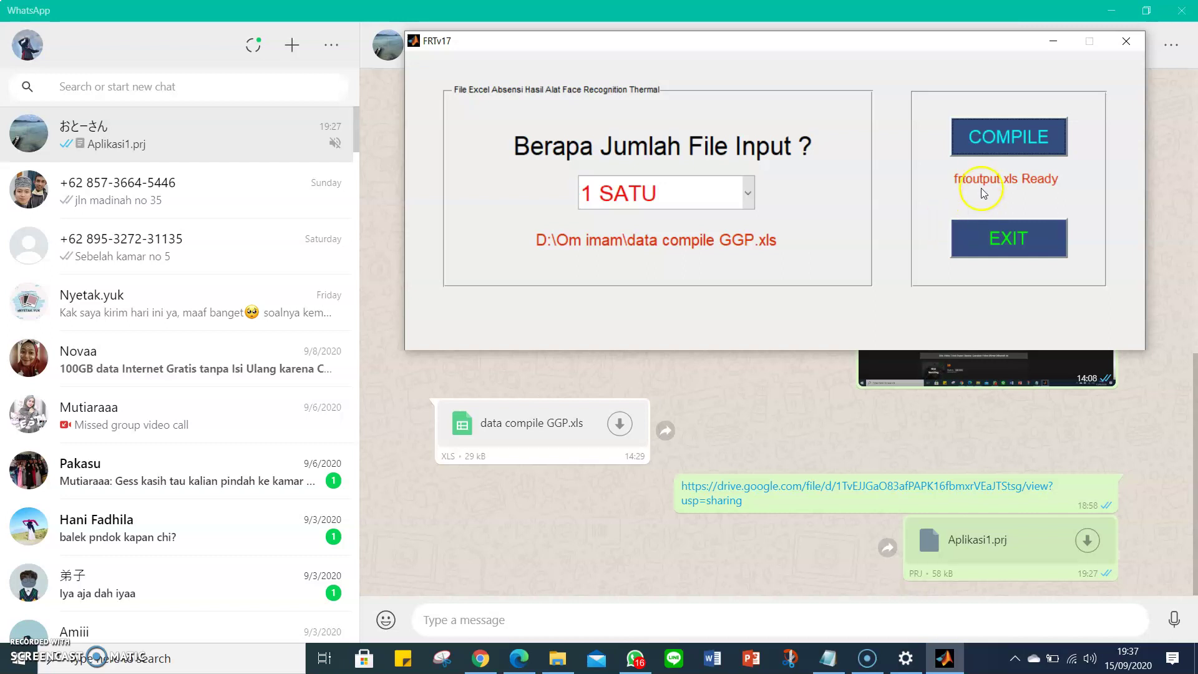
{"action": "left_click", "coordinate": [983, 238]}
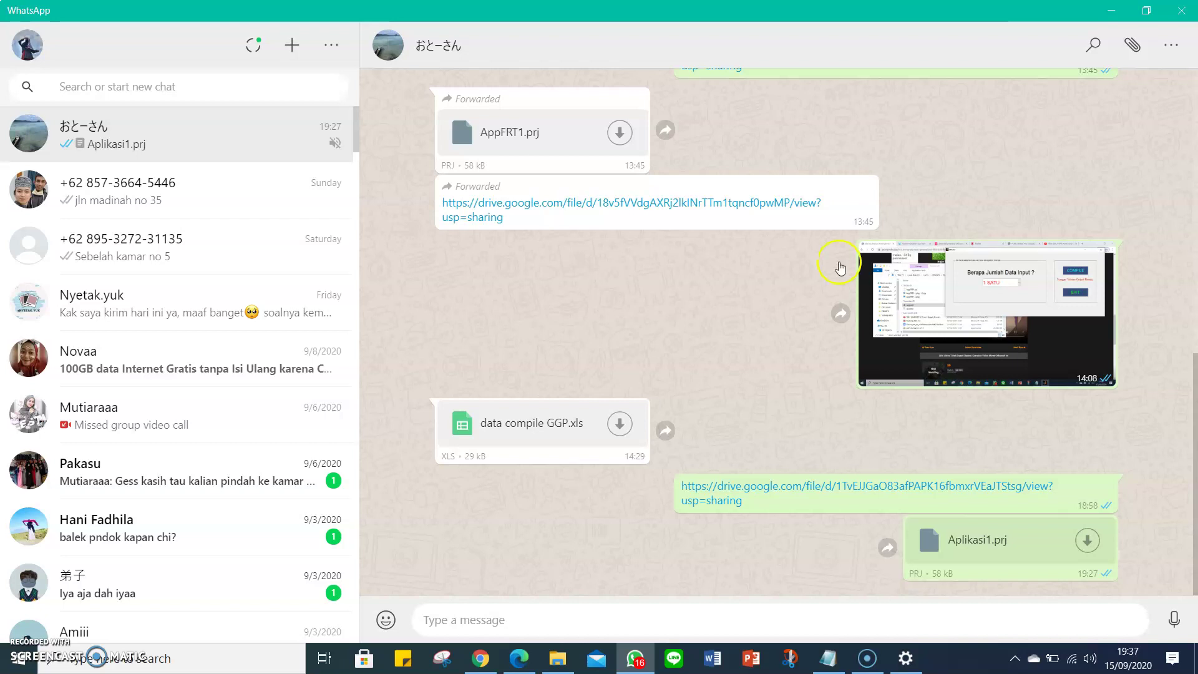
Open the compiled frtoutput file from the Downloads folder in Excel and maximize its window.
{"action": "left_click", "coordinate": [557, 659]}
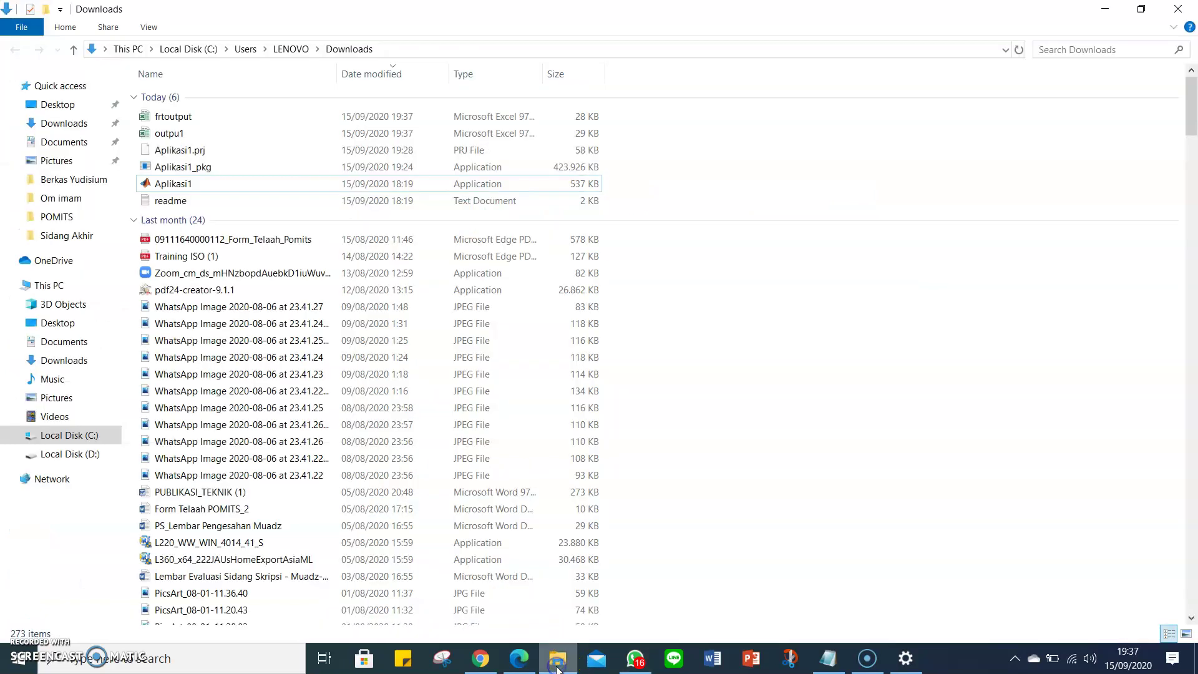
{"action": "left_click", "coordinate": [191, 118]}
{"action": "right_click", "coordinate": [193, 119]}
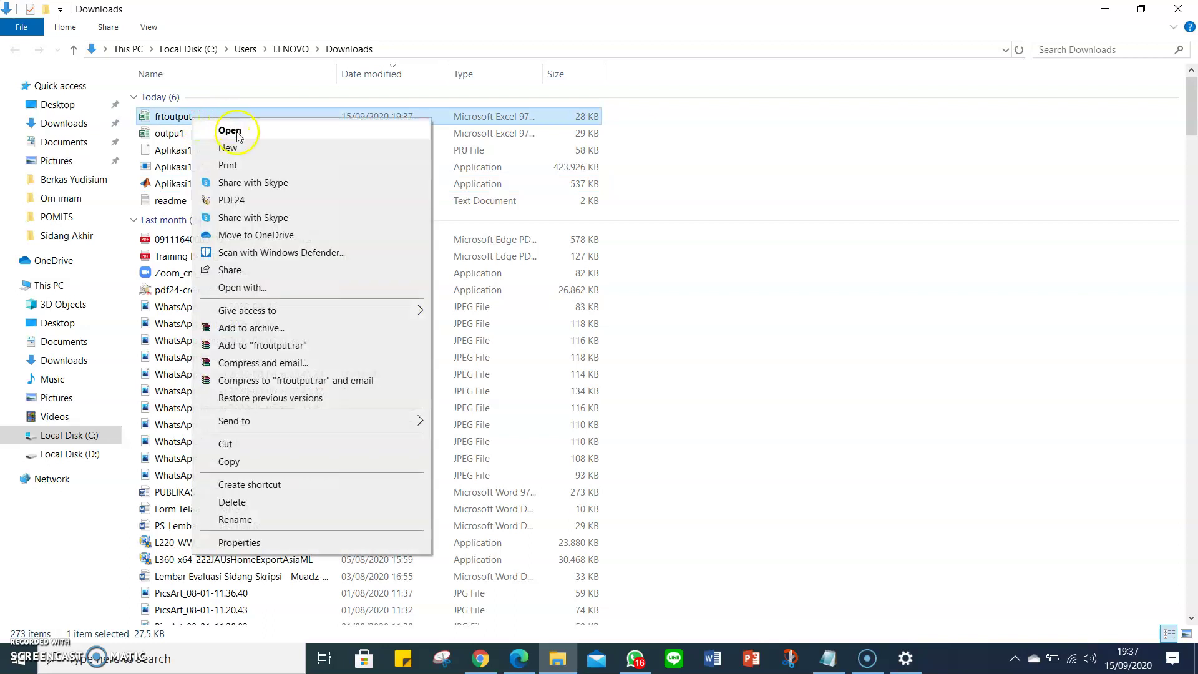
{"action": "left_click", "coordinate": [239, 136]}
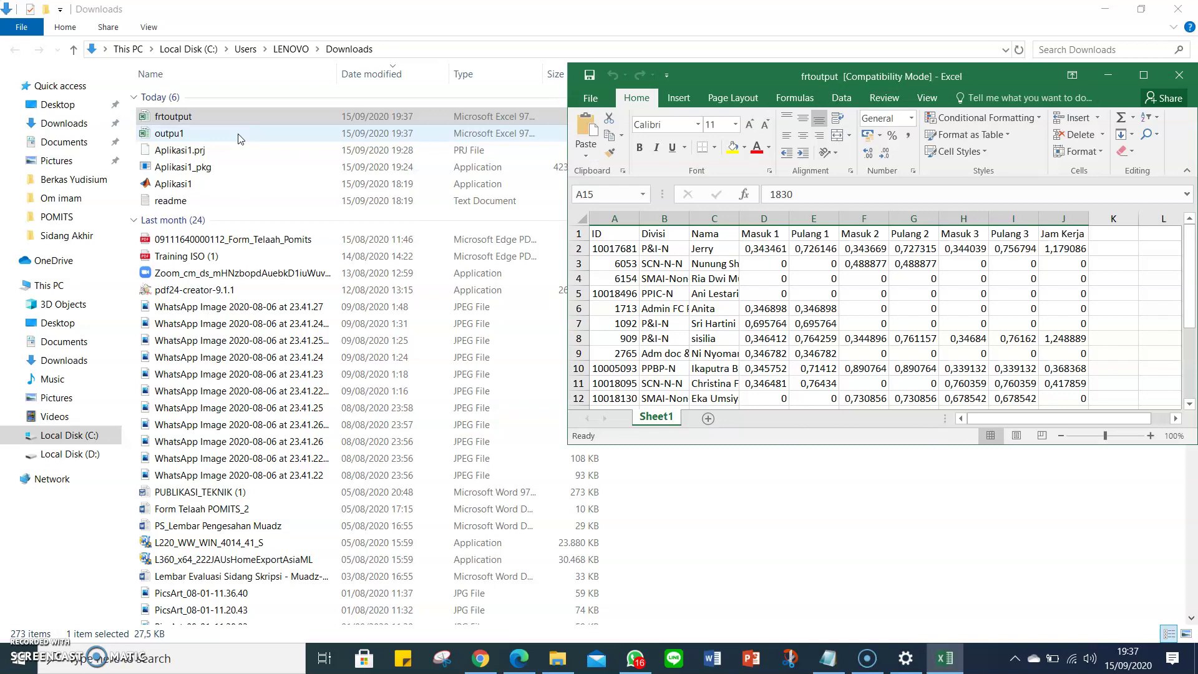
{"action": "left_click", "coordinate": [1144, 76]}
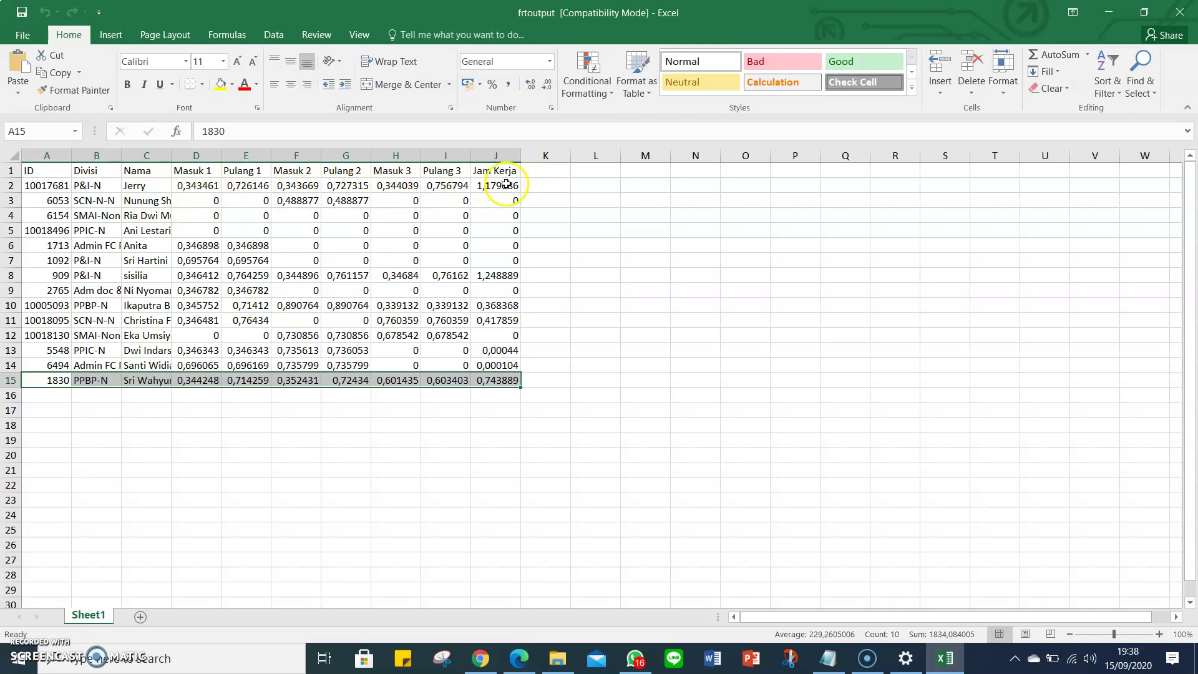
Add a filter to the Divisi column of the attendance table.
{"action": "left_click", "coordinate": [93, 156]}
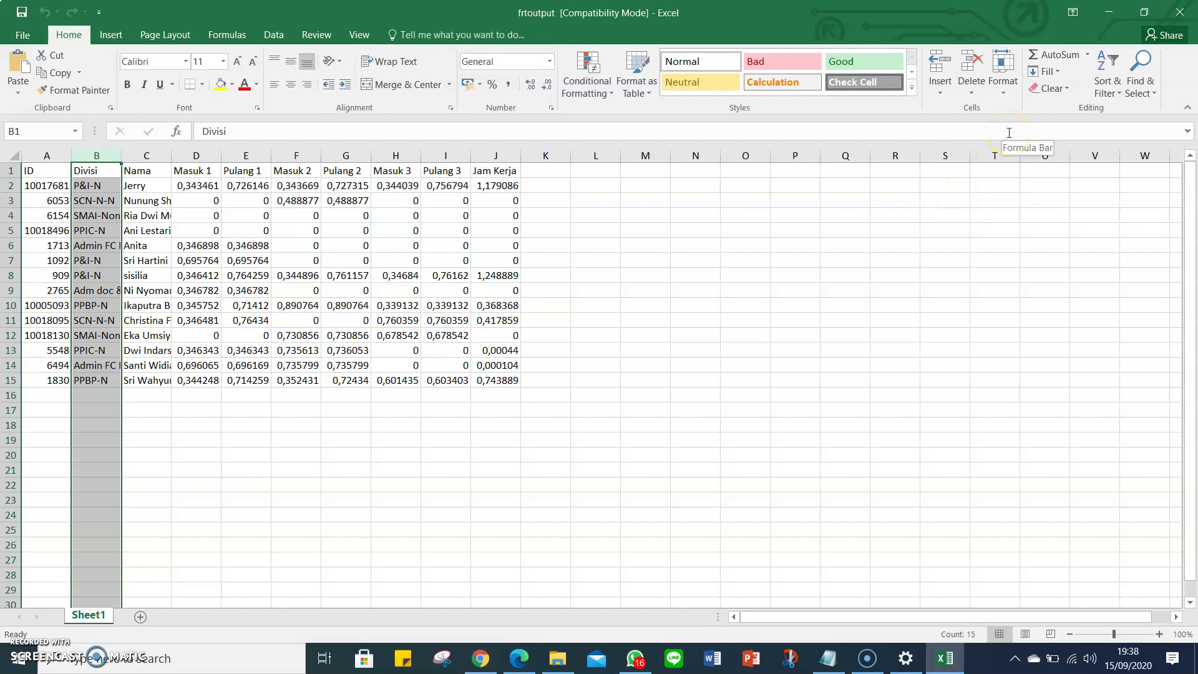
{"action": "left_click", "coordinate": [1106, 89]}
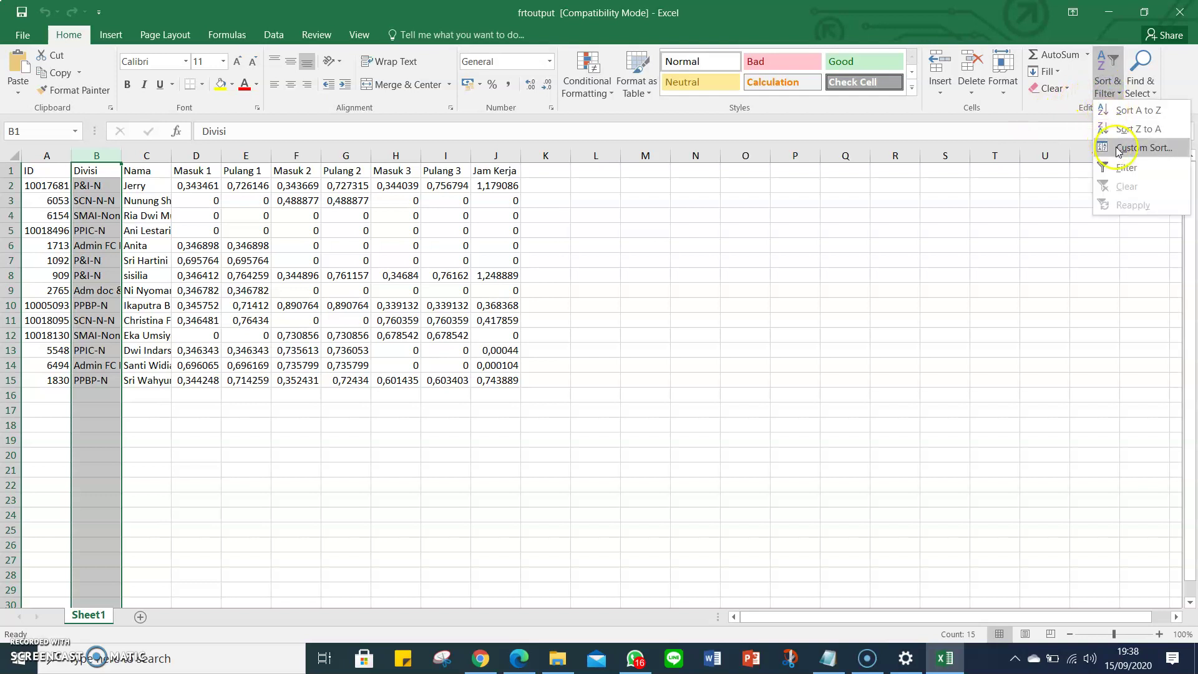
{"action": "left_click", "coordinate": [1120, 172]}
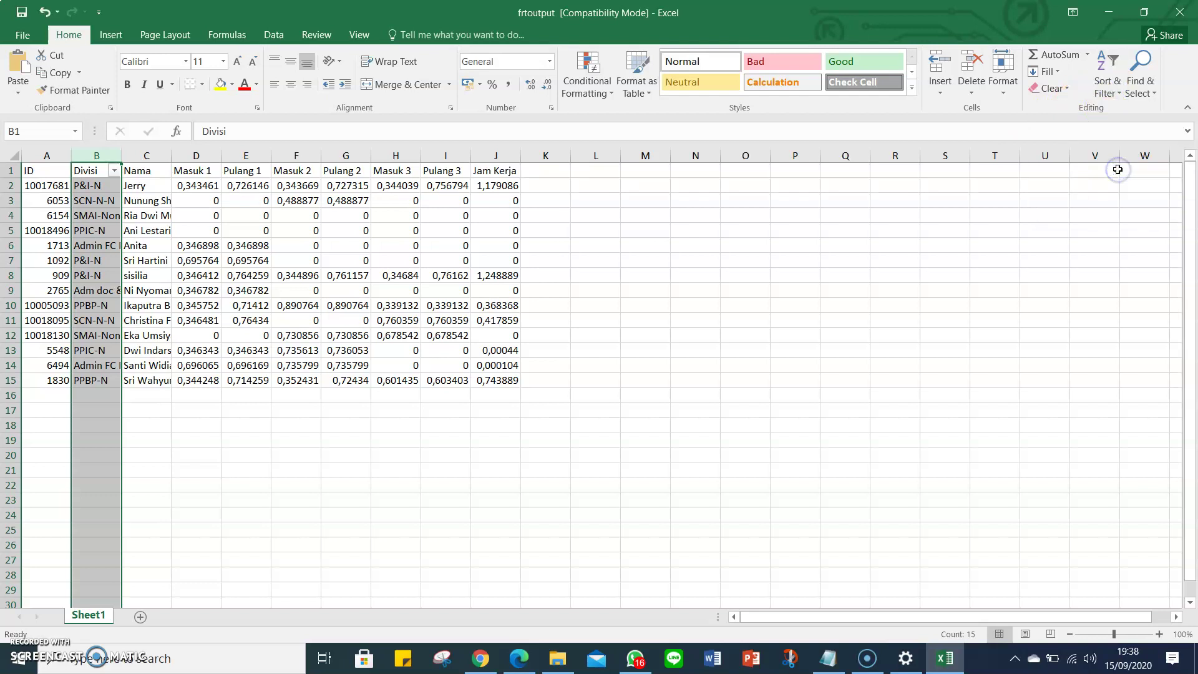
{"action": "left_click", "coordinate": [398, 460]}
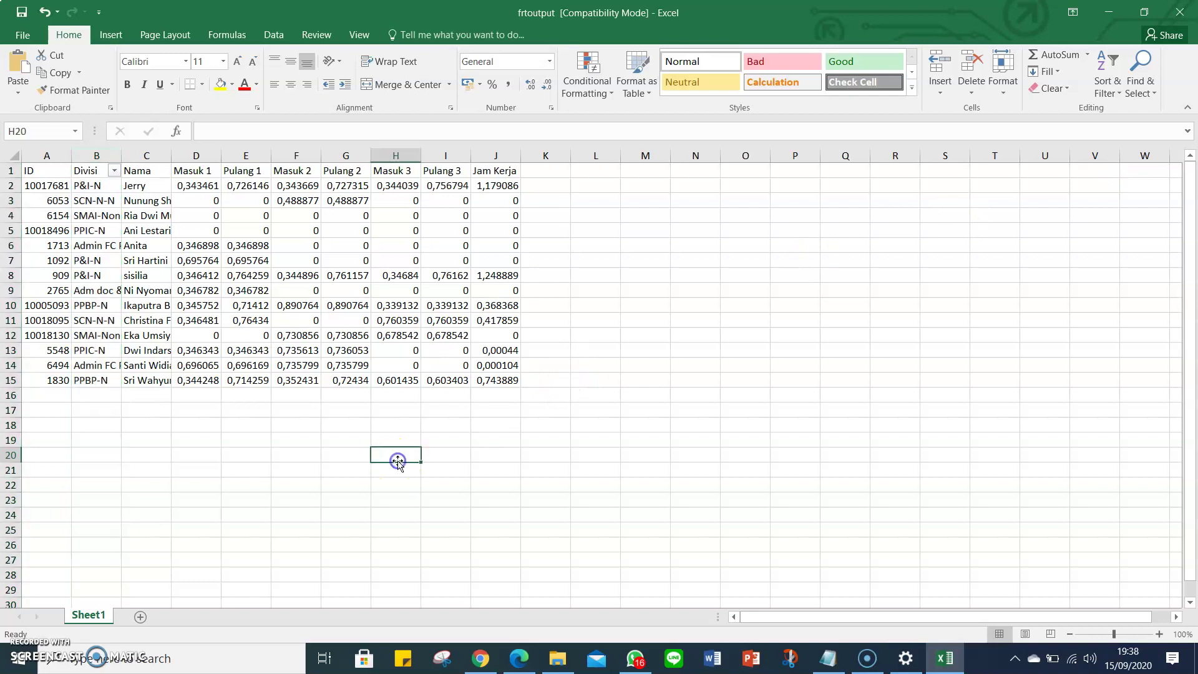
Filter the Divisi column to show only the P&I-N division.
{"action": "left_click", "coordinate": [114, 170]}
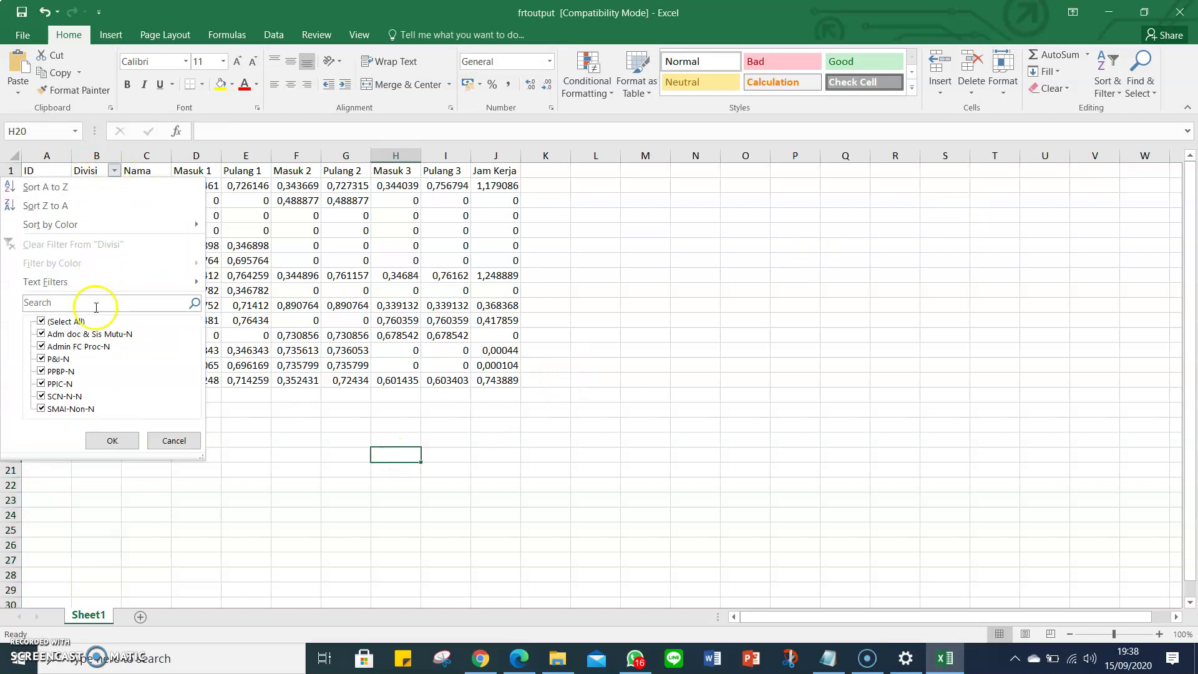
{"action": "left_click", "coordinate": [41, 321]}
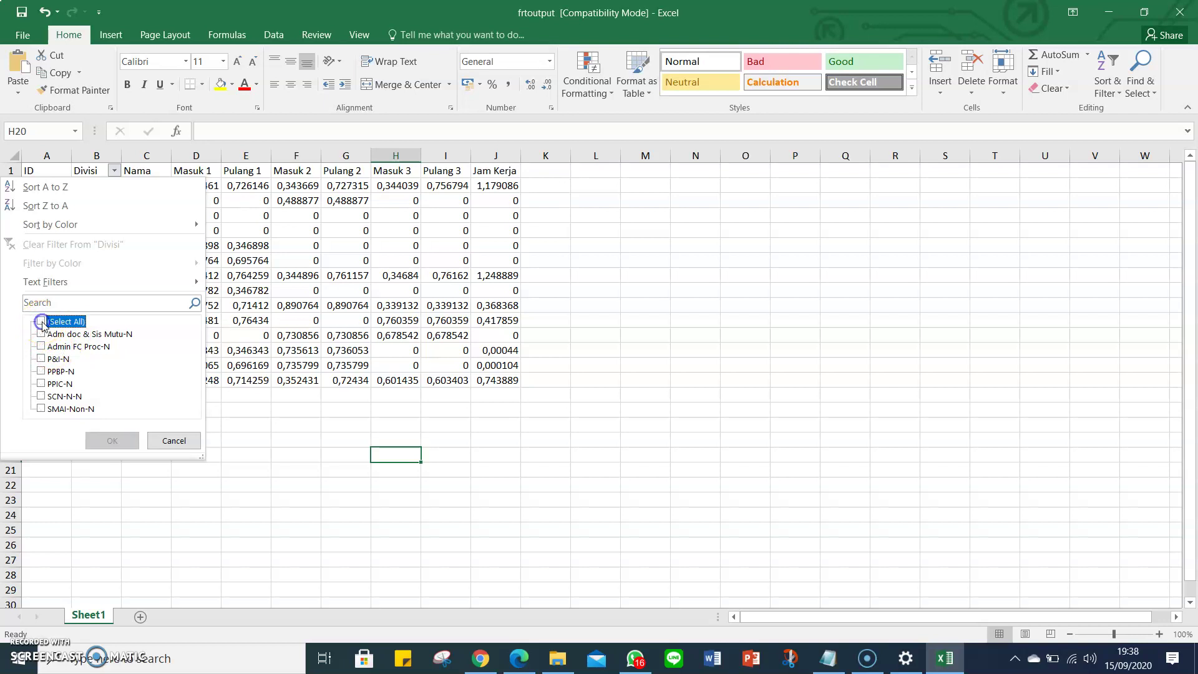
{"action": "left_click", "coordinate": [41, 359]}
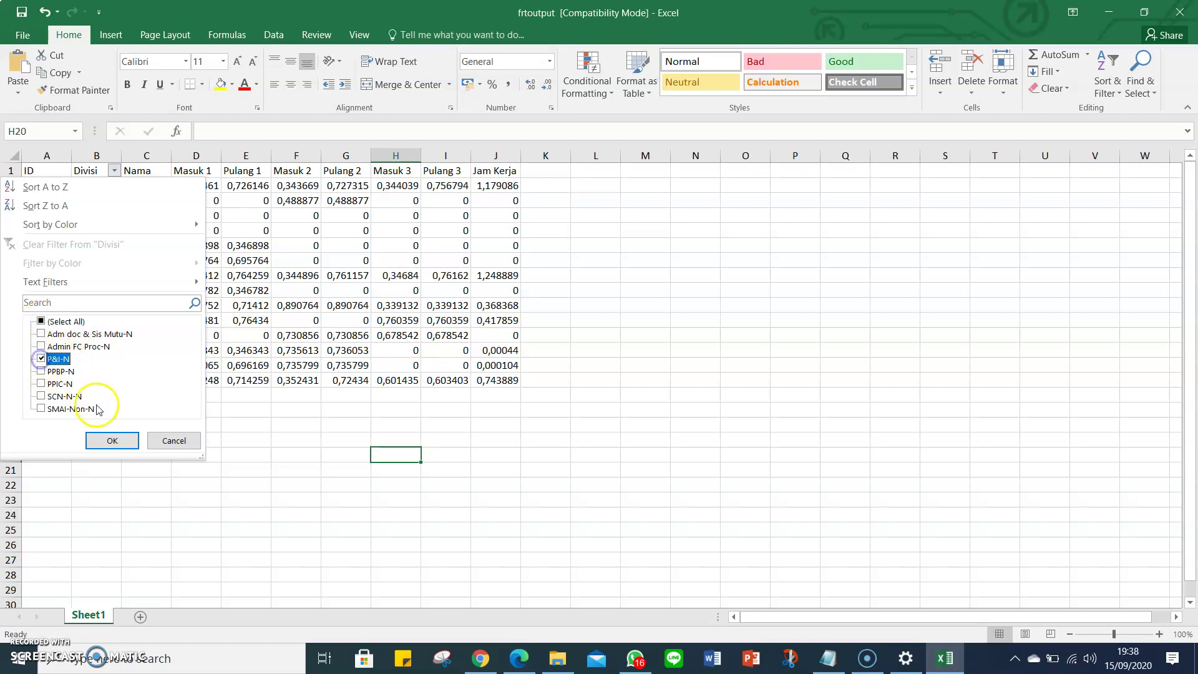
{"action": "left_click", "coordinate": [110, 442]}
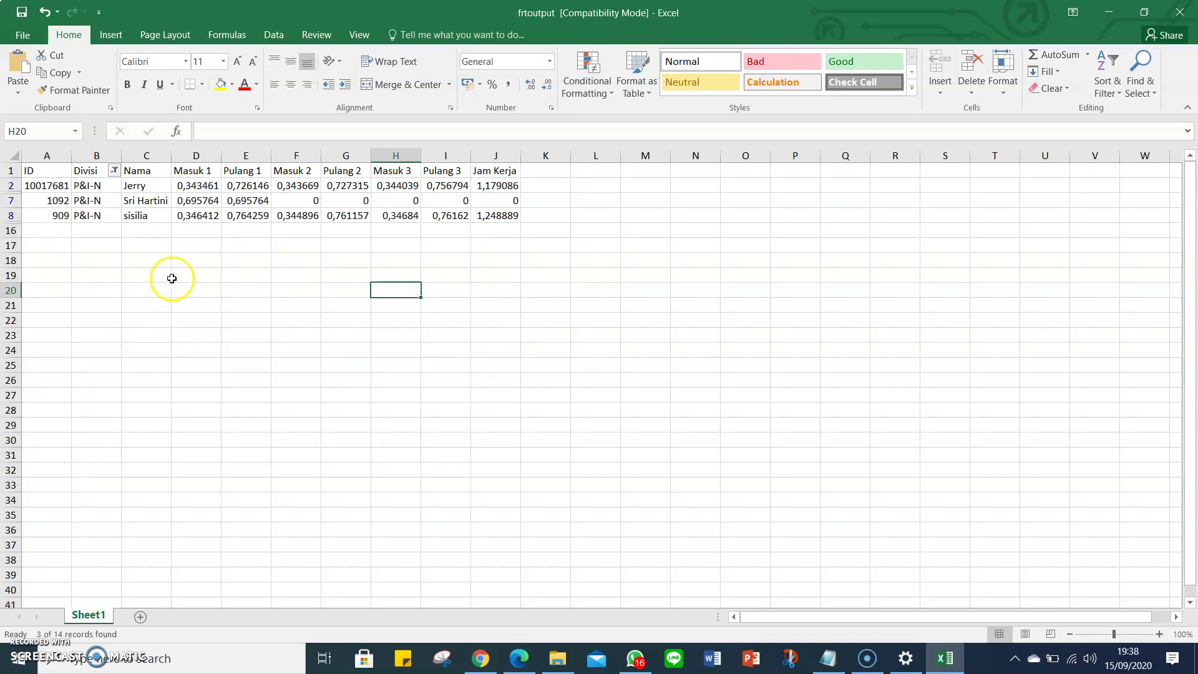